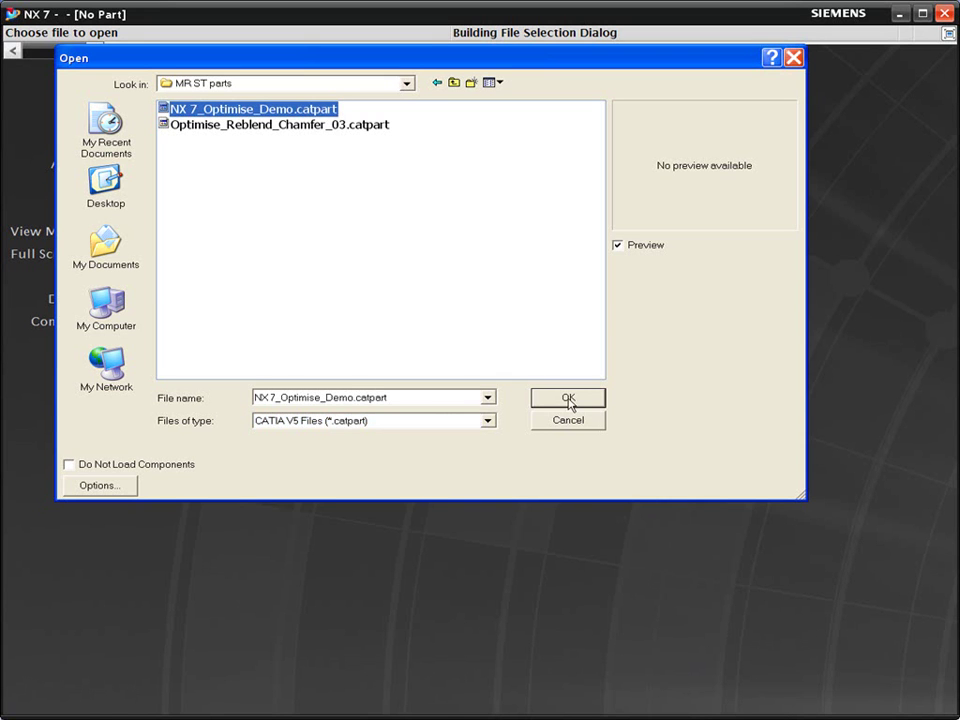
Open the CATIA V5 part NX 7_Optimise_Demo.catpart.
{"action": "left_click", "coordinate": [568, 399]}
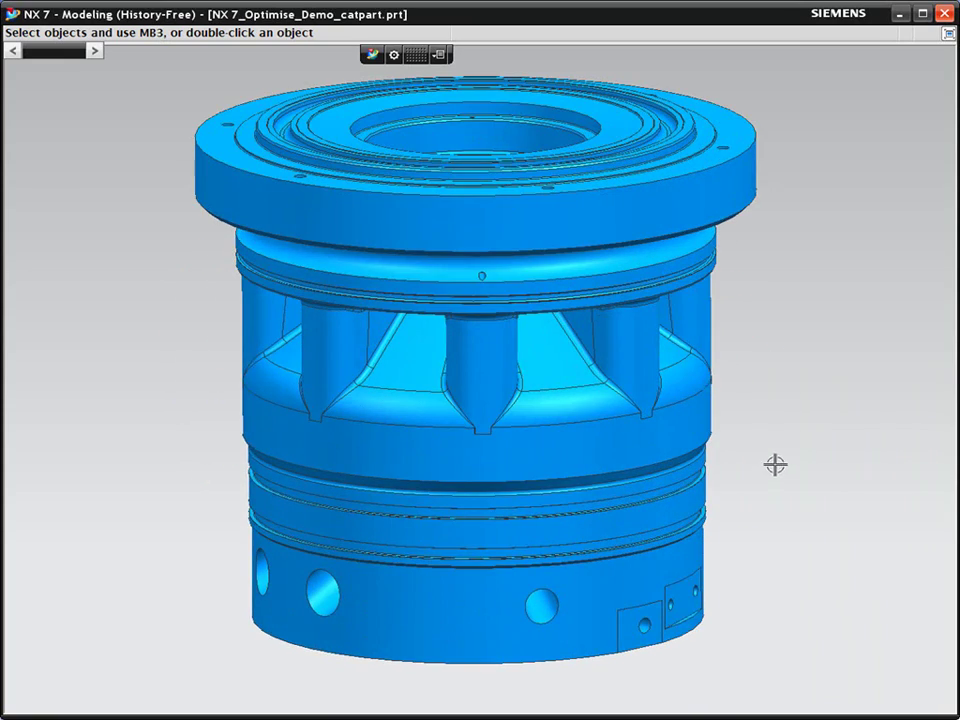
Rotate the rectangular two-hole pad and its hole faces around the cylinder with Move Face, pivoting about the centre of the body's bottom edge.
{"action": "scroll", "coordinate": [791, 454], "scroll_direction": "up", "scroll_amount": 3}
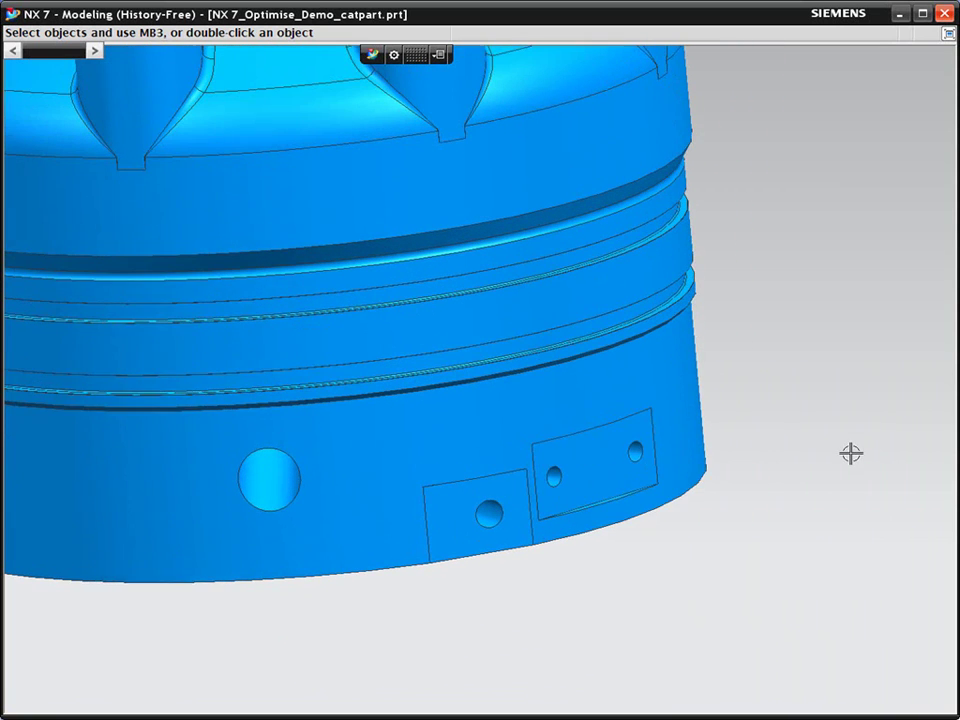
{"action": "right_click", "coordinate": [760, 428], "text": "ctrl+shift"}
{"action": "left_click", "coordinate": [759, 404]}
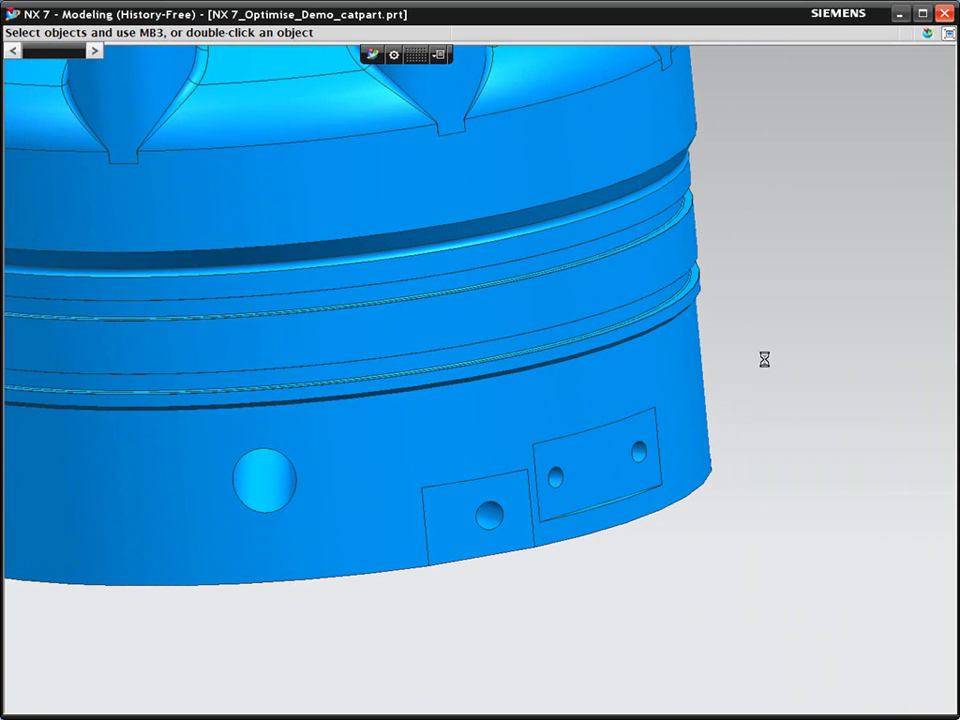
{"action": "left_click", "coordinate": [608, 467]}
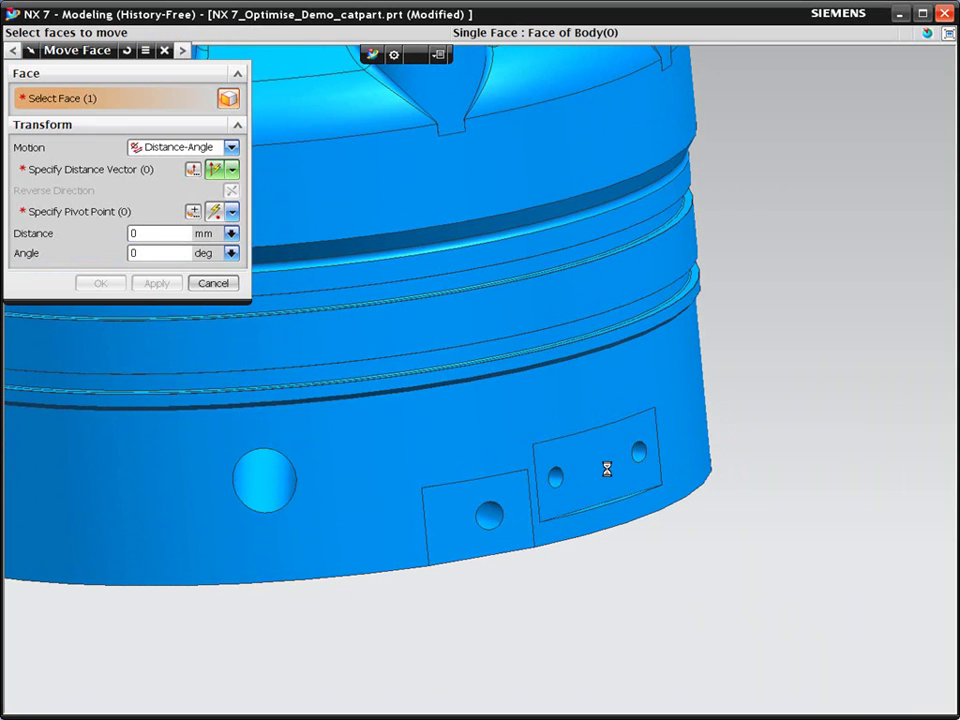
{"action": "left_click", "coordinate": [632, 444]}
{"action": "left_click", "coordinate": [647, 505]}
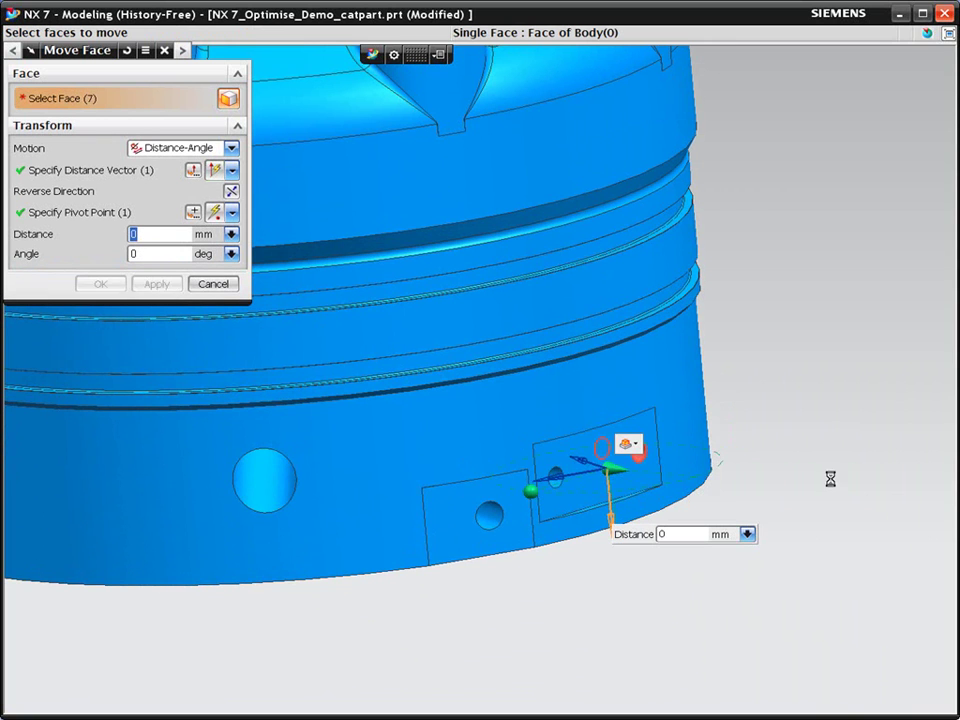
{"action": "left_click", "coordinate": [47, 212]}
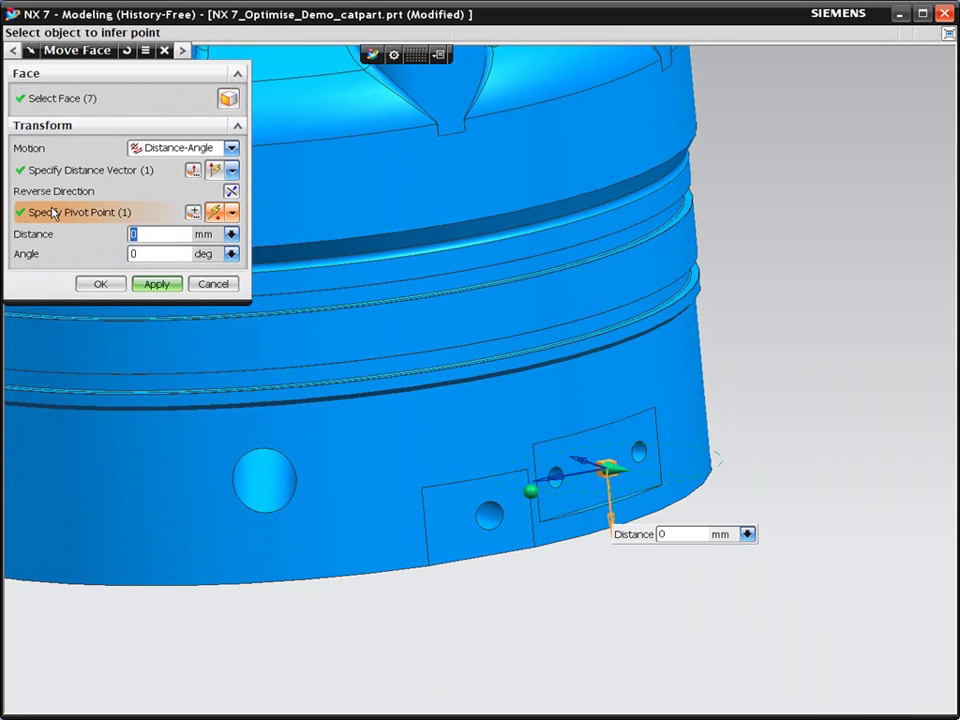
{"action": "left_click", "coordinate": [303, 582]}
{"action": "left_click_drag", "start_coordinate": [220, 520], "coordinate": [250, 525]}
{"action": "middle_click", "coordinate": [381, 632]}
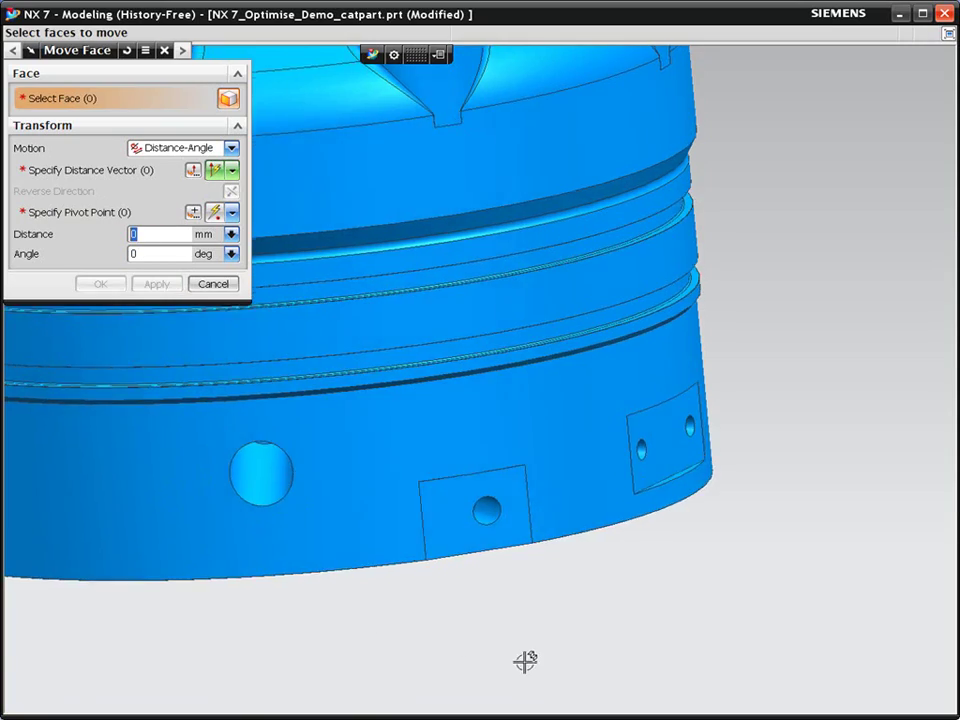
Try to move the flat inner ring face with the hole pattern 35 mm deeper into the body.
{"action": "middle_click_drag", "start_coordinate": [525, 661], "coordinate": [506, 452]}
{"action": "left_click", "coordinate": [508, 337]}
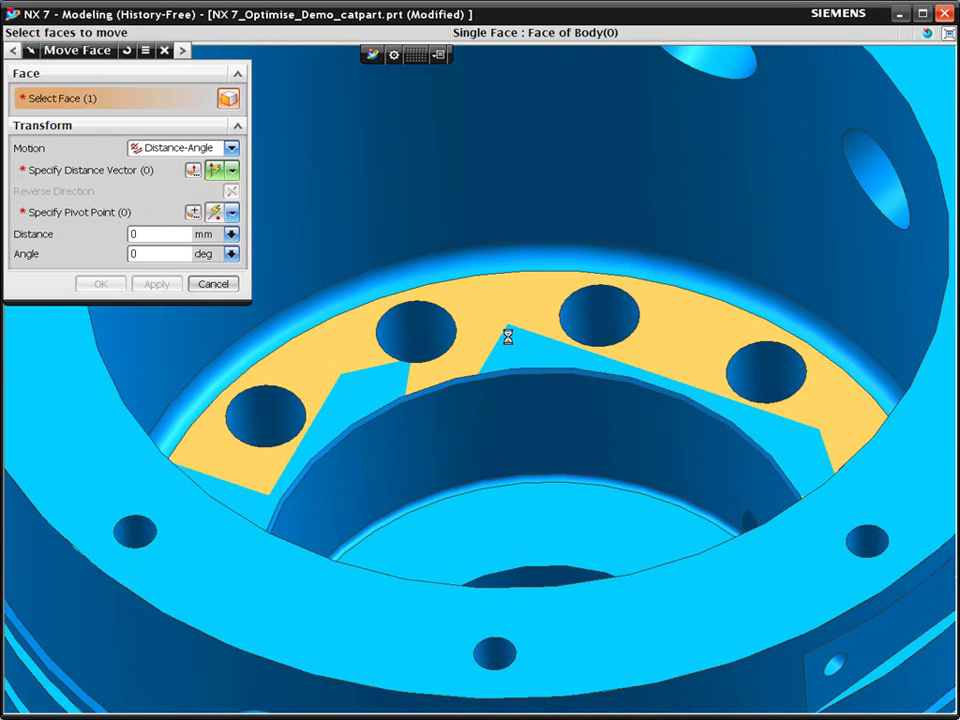
{"action": "left_click_drag", "start_coordinate": [508, 332], "coordinate": [508, 280]}
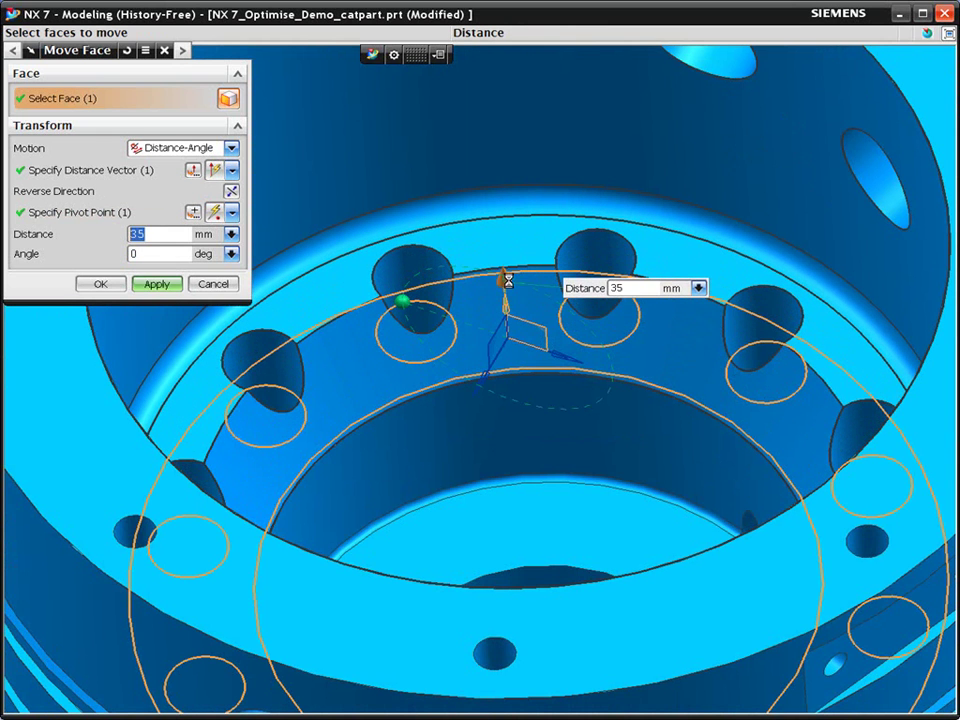
{"action": "key", "text": "Escape"}
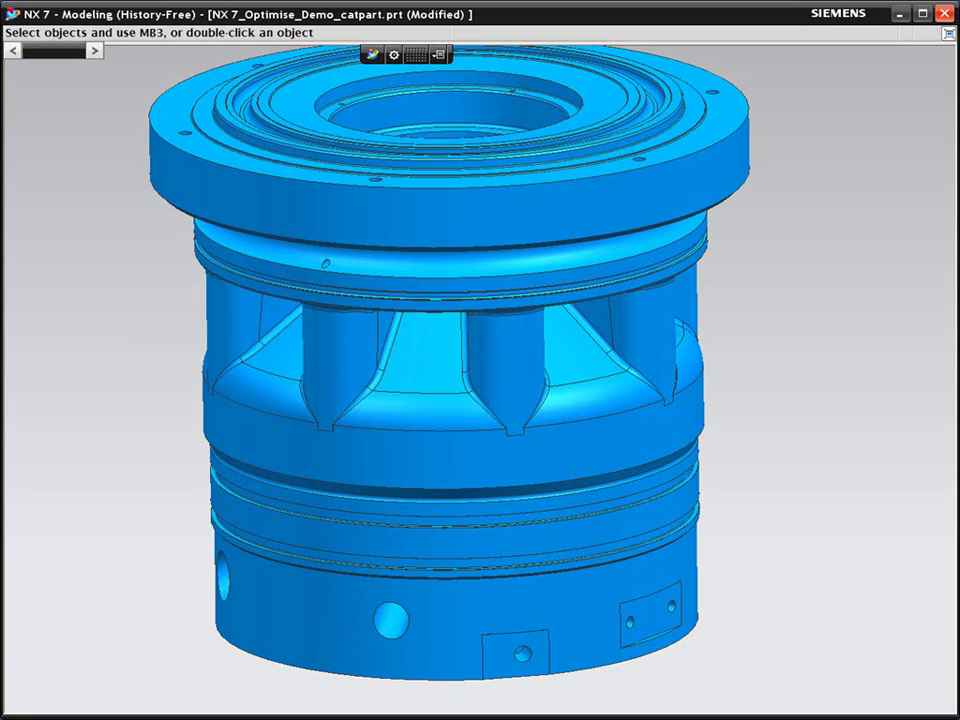
Check the radius of the blend chain along the middle pillar's edge with Resize Blend, leaving the value as it is.
{"action": "right_click", "coordinate": [734, 411]}
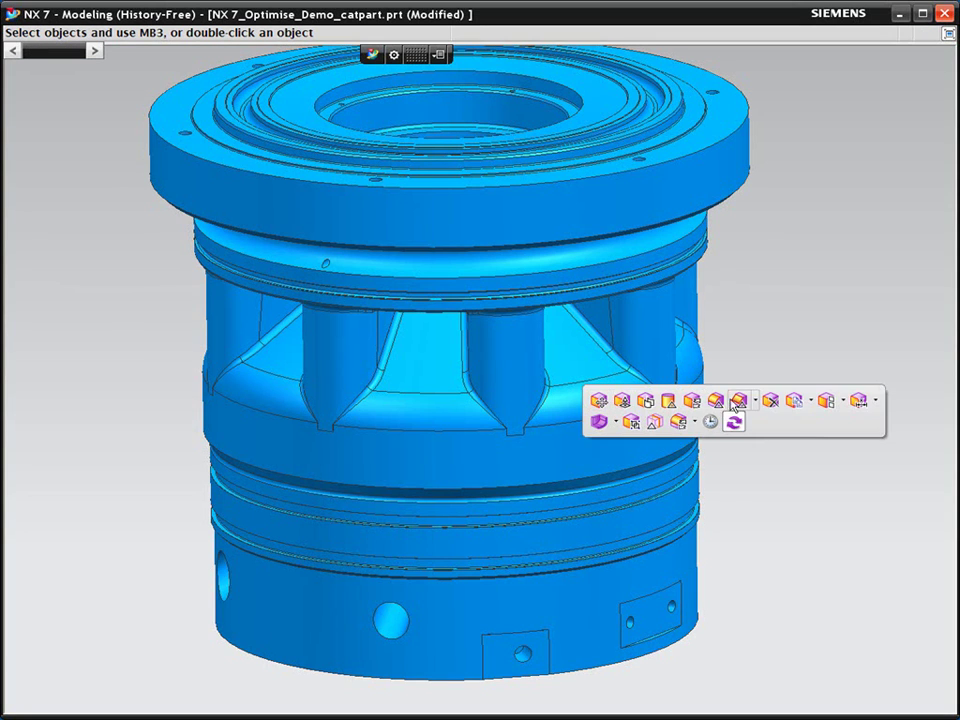
{"action": "left_click", "coordinate": [719, 408]}
{"action": "scroll", "coordinate": [758, 351], "scroll_direction": "up", "scroll_amount": 2}
{"action": "scroll", "coordinate": [757, 350], "scroll_direction": "up", "scroll_amount": 5}
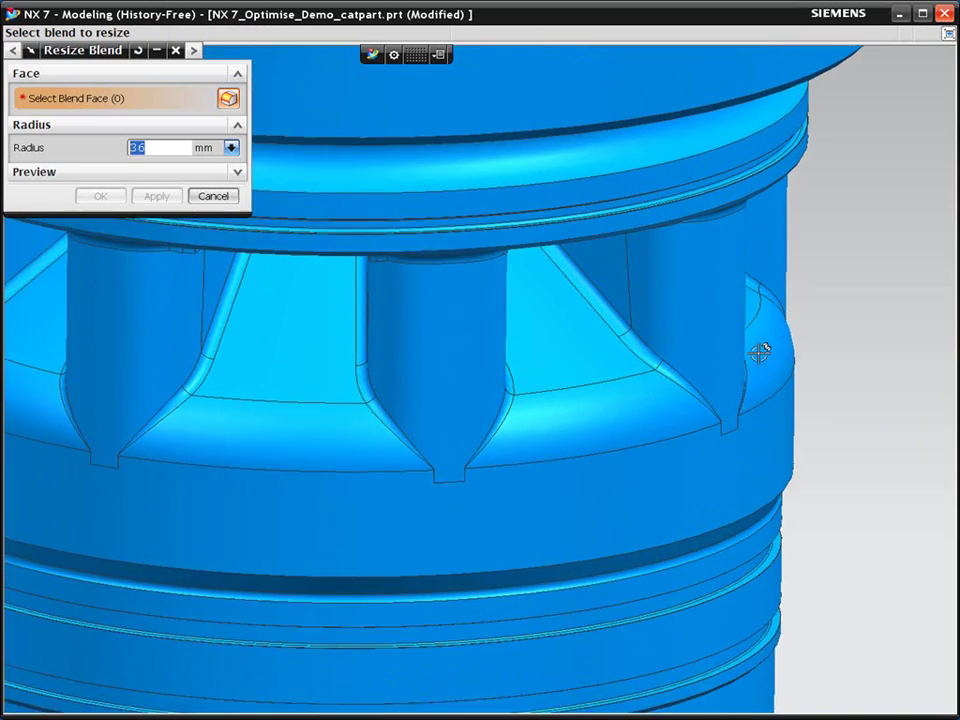
{"action": "left_click", "coordinate": [449, 357]}
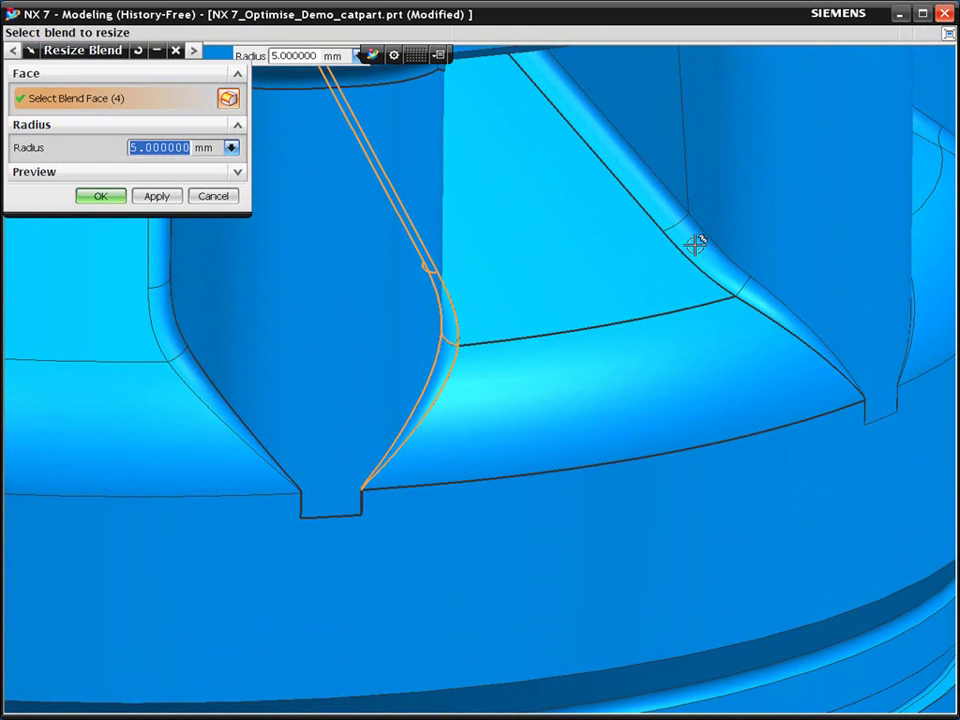
{"action": "middle_click", "coordinate": [662, 208]}
{"action": "scroll", "coordinate": [791, 363], "scroll_direction": "down", "scroll_amount": 4}
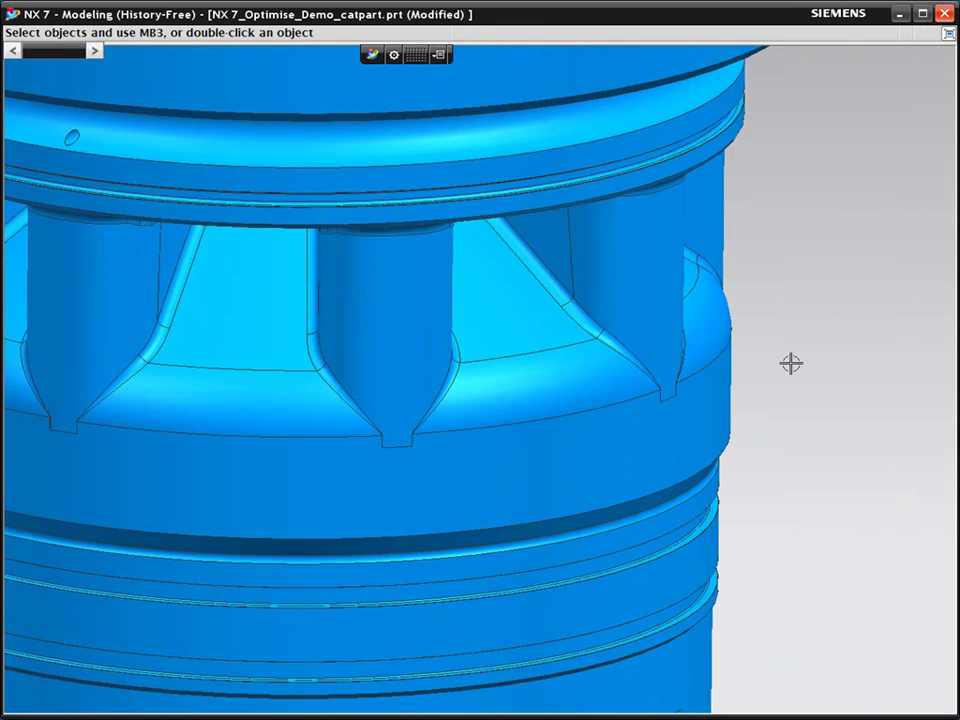
Emphasize the blend-like faces in Replace Blend and replace the sloping one beside the right-hand pillar with a 5.5 mm blend.
{"action": "middle_click_drag", "start_coordinate": [791, 363], "coordinate": [797, 317]}
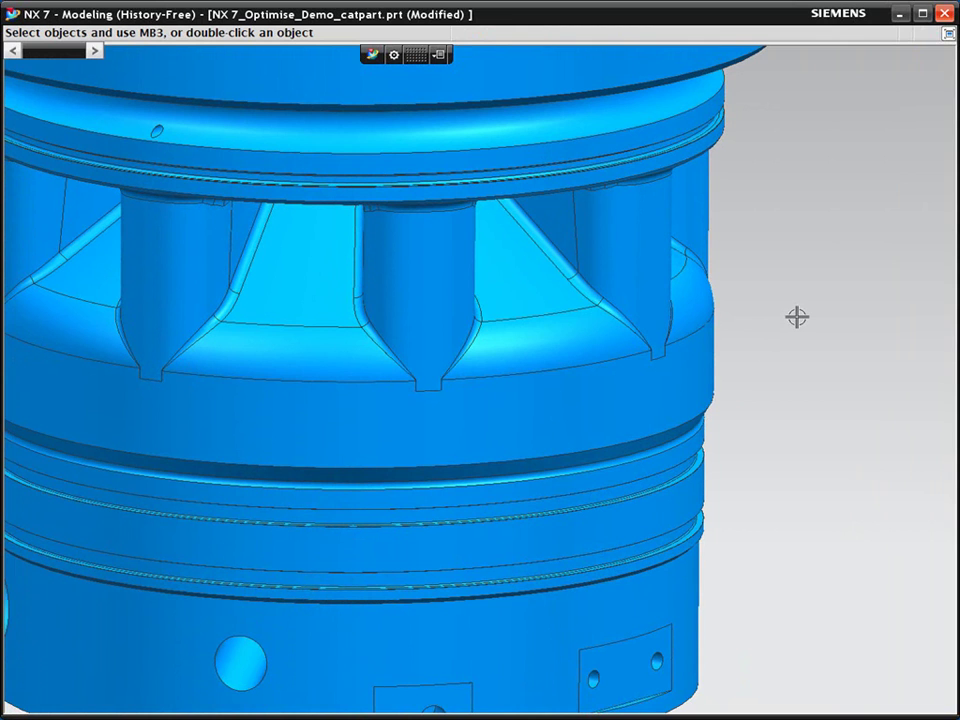
{"action": "right_click", "coordinate": [757, 318]}
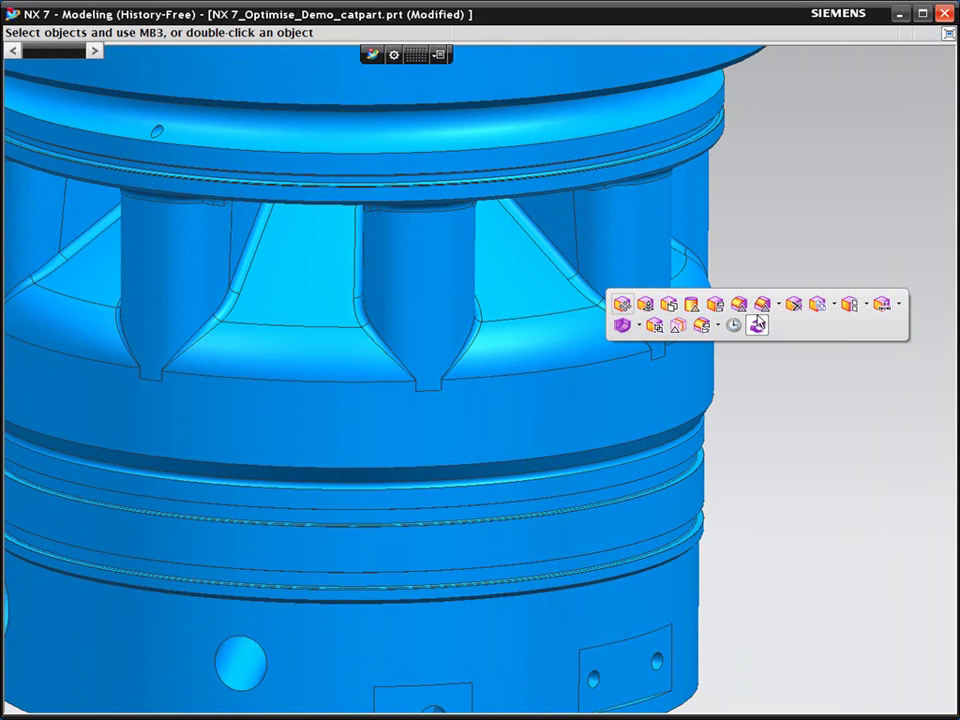
{"action": "left_click", "coordinate": [702, 325]}
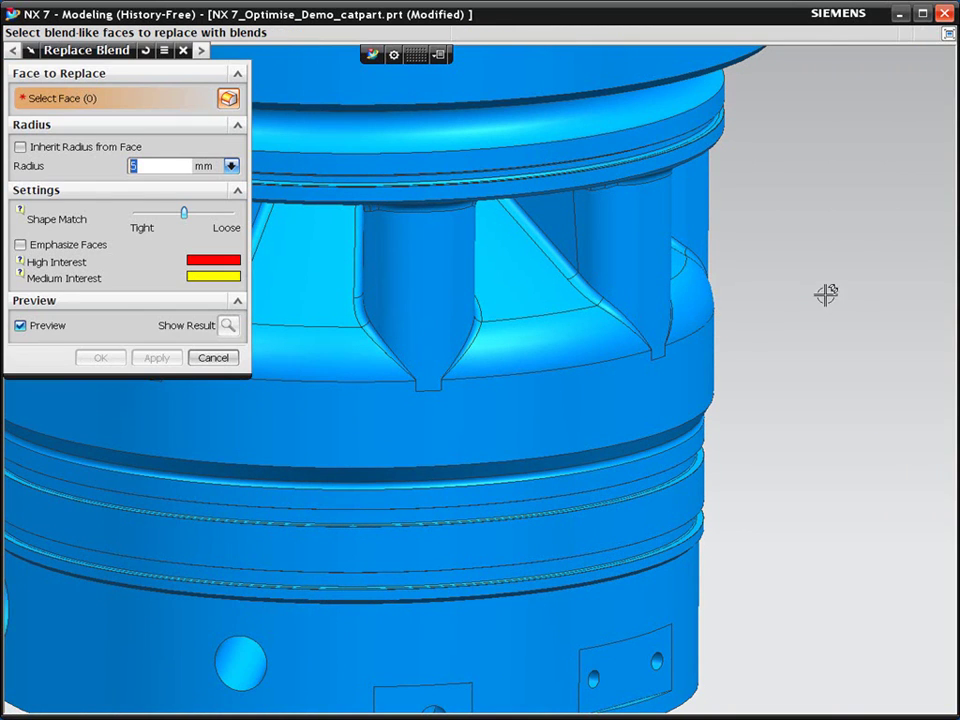
{"action": "left_click", "coordinate": [20, 244]}
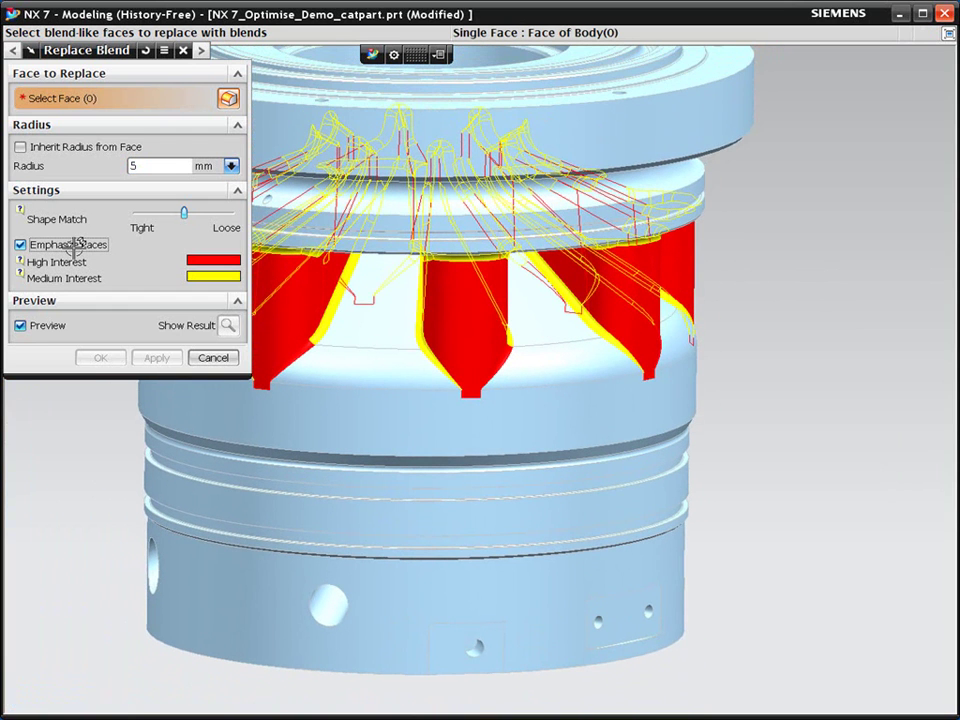
{"action": "scroll", "coordinate": [902, 345], "scroll_direction": "up", "scroll_amount": 5}
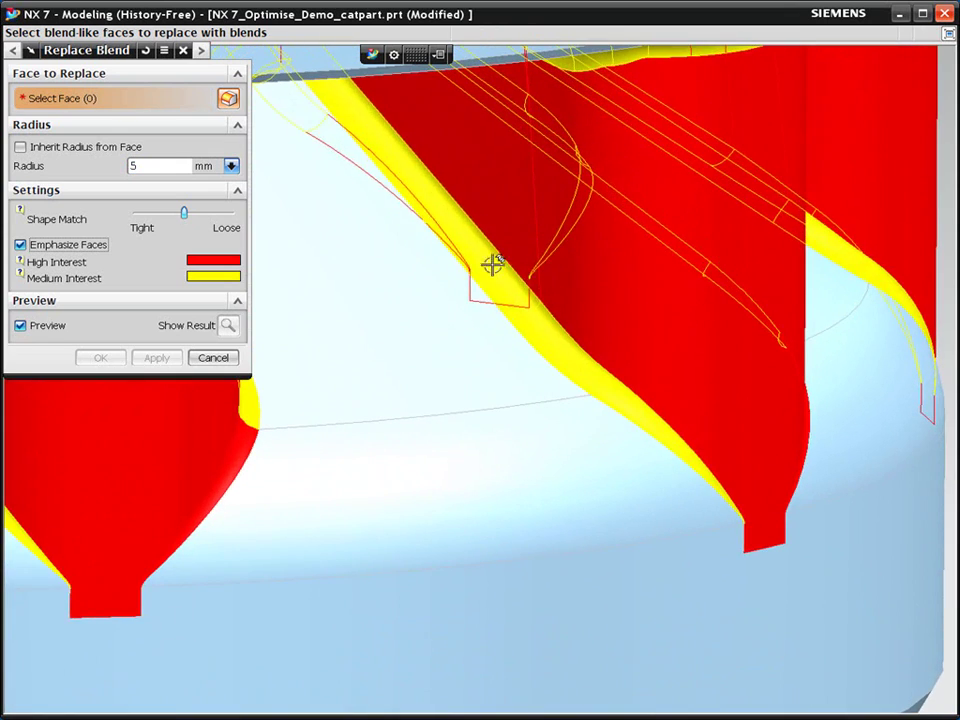
{"action": "left_click", "coordinate": [492, 264]}
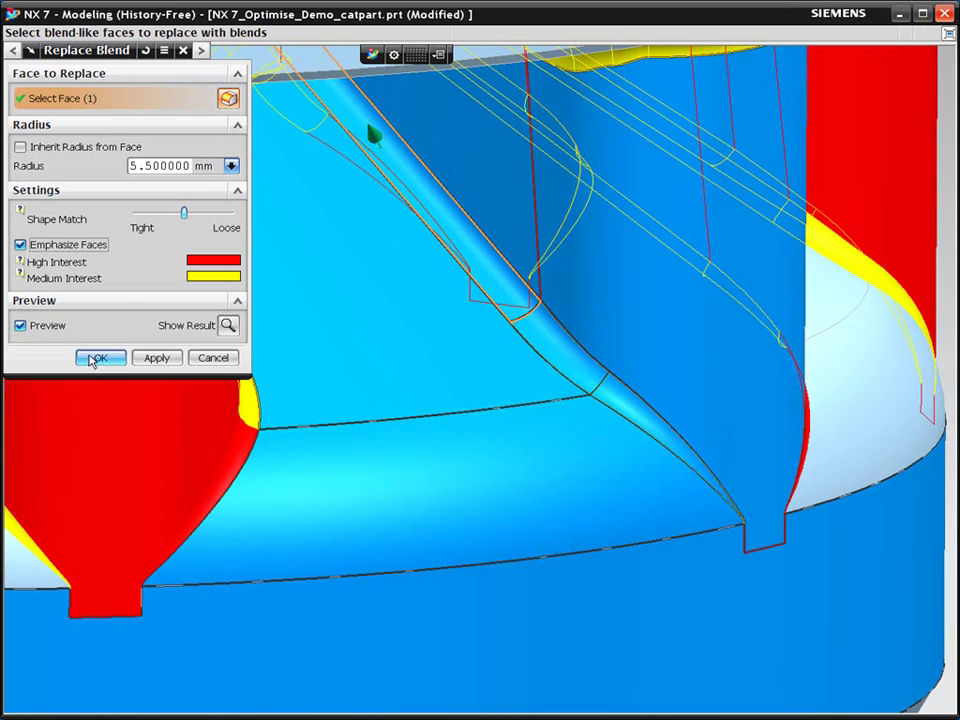
{"action": "middle_click", "coordinate": [128, 303]}
Resize the two blend chains on either side of the pocket between the pillars to a 4 mm radius.
{"action": "scroll", "coordinate": [140, 305], "scroll_direction": "down", "scroll_amount": 5}
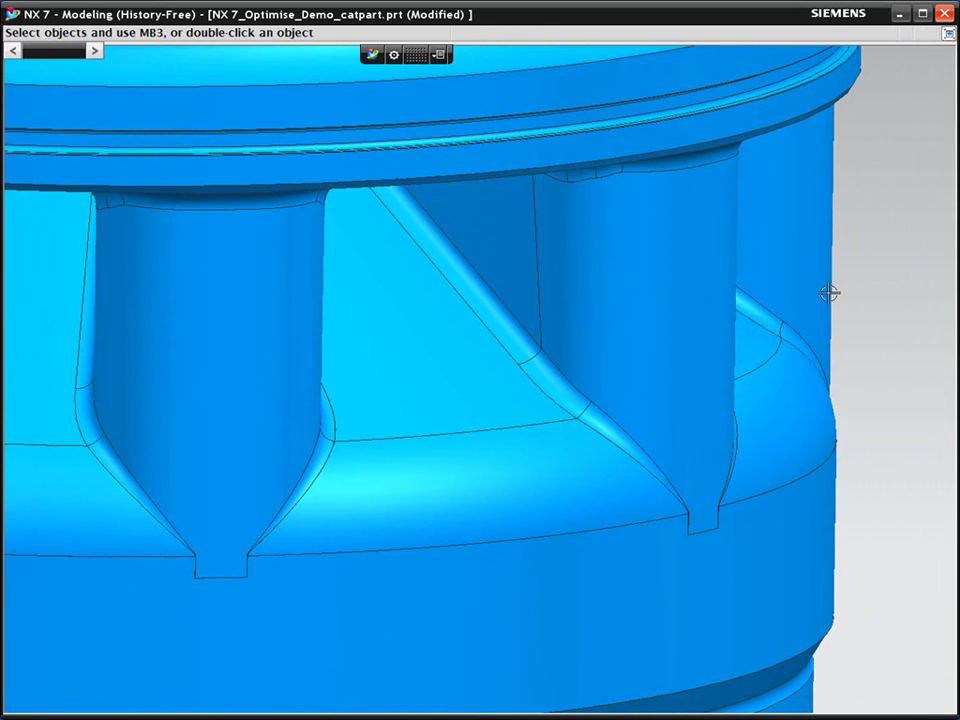
{"action": "right_click", "coordinate": [450, 321]}
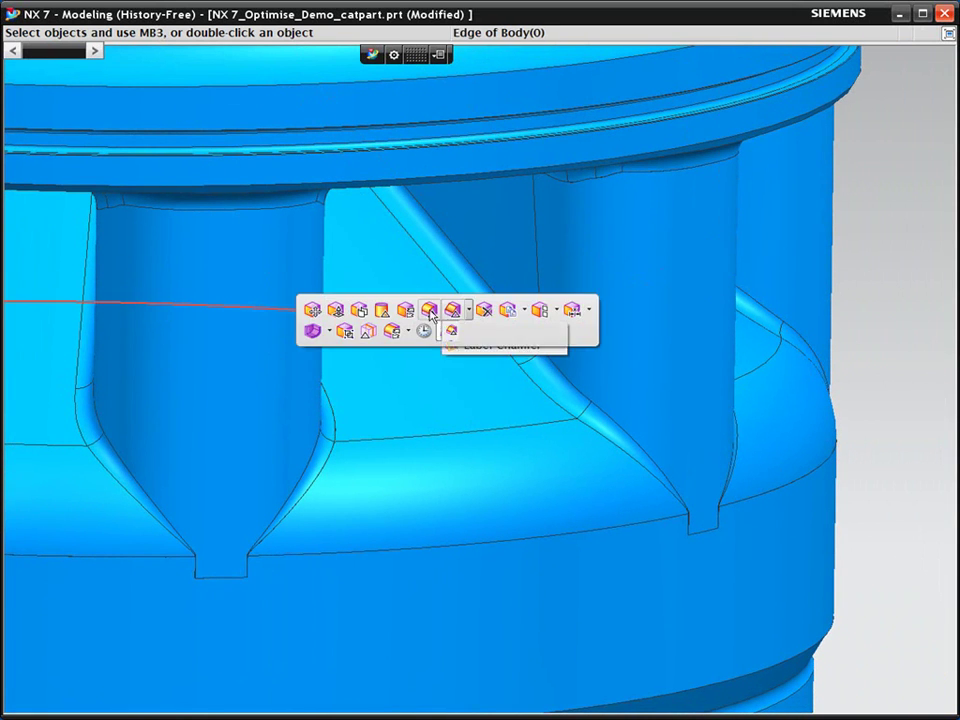
{"action": "left_click", "coordinate": [452, 312]}
{"action": "left_click", "coordinate": [469, 298]}
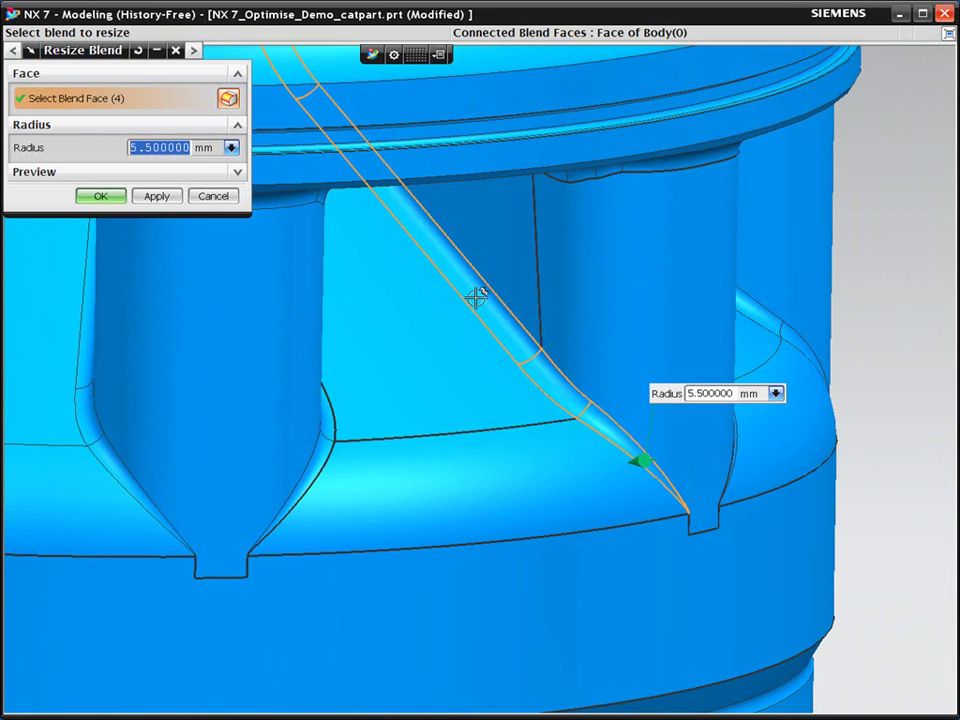
{"action": "type", "text": "4"}
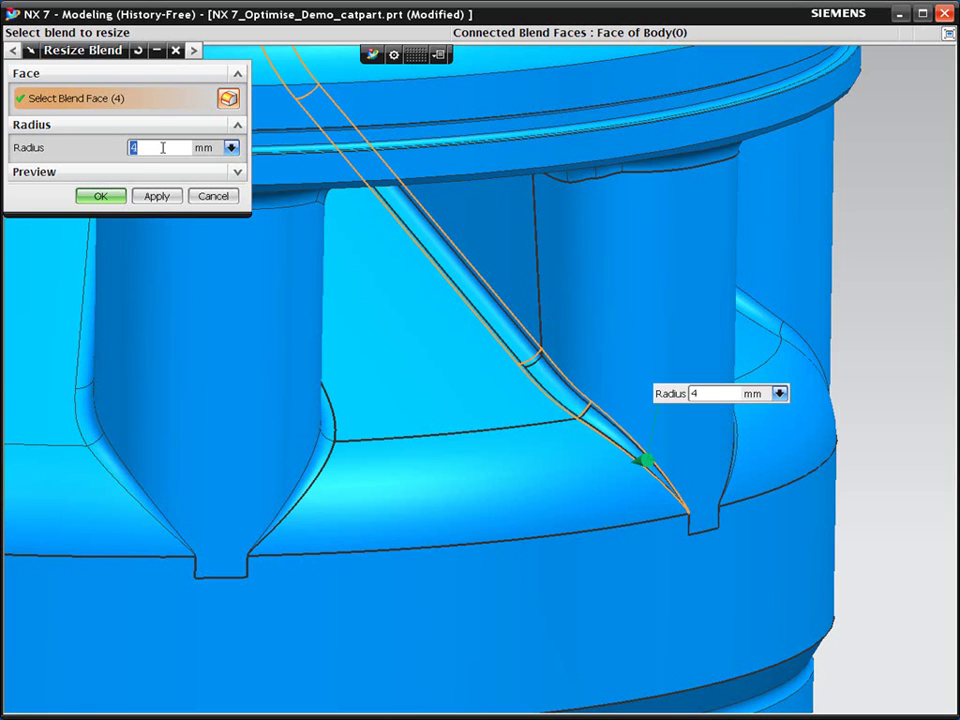
{"action": "left_click", "coordinate": [313, 468]}
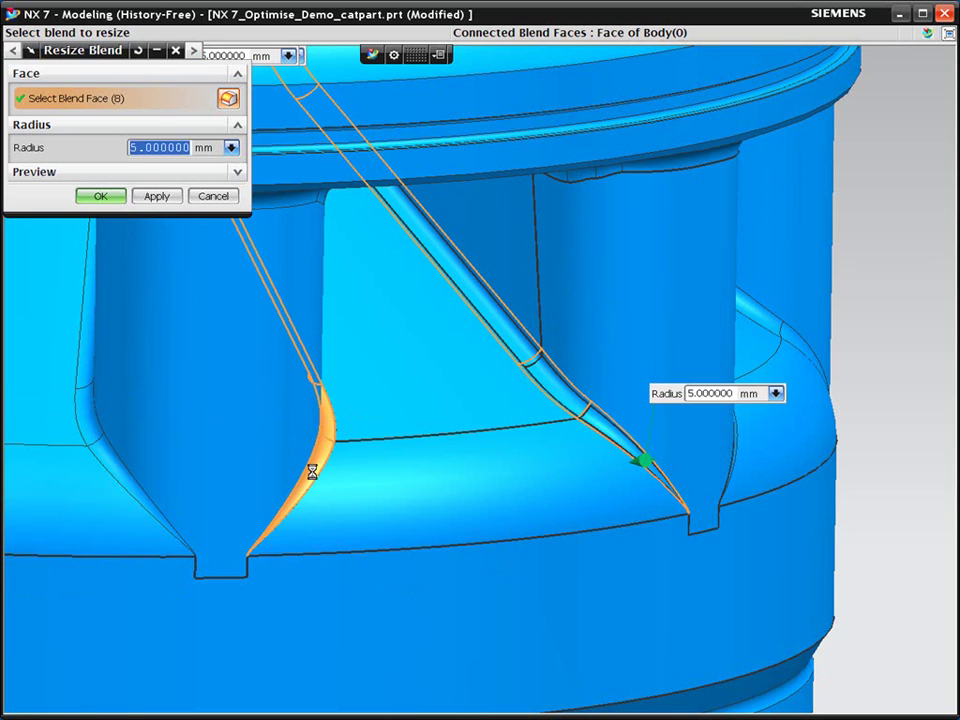
{"action": "type", "text": "4"}
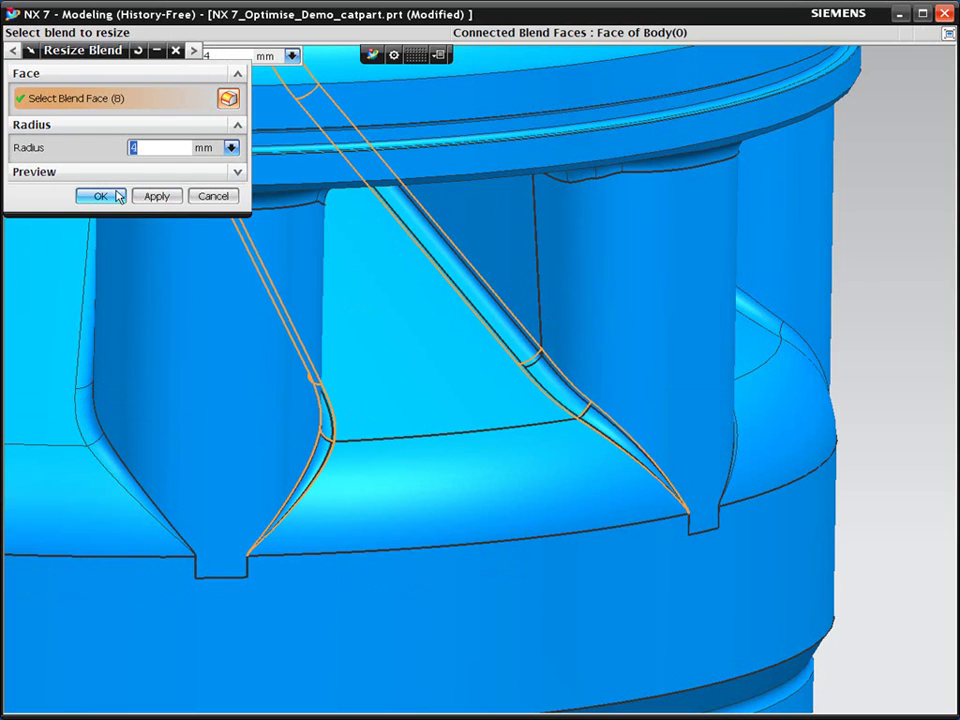
{"action": "left_click", "coordinate": [118, 196]}
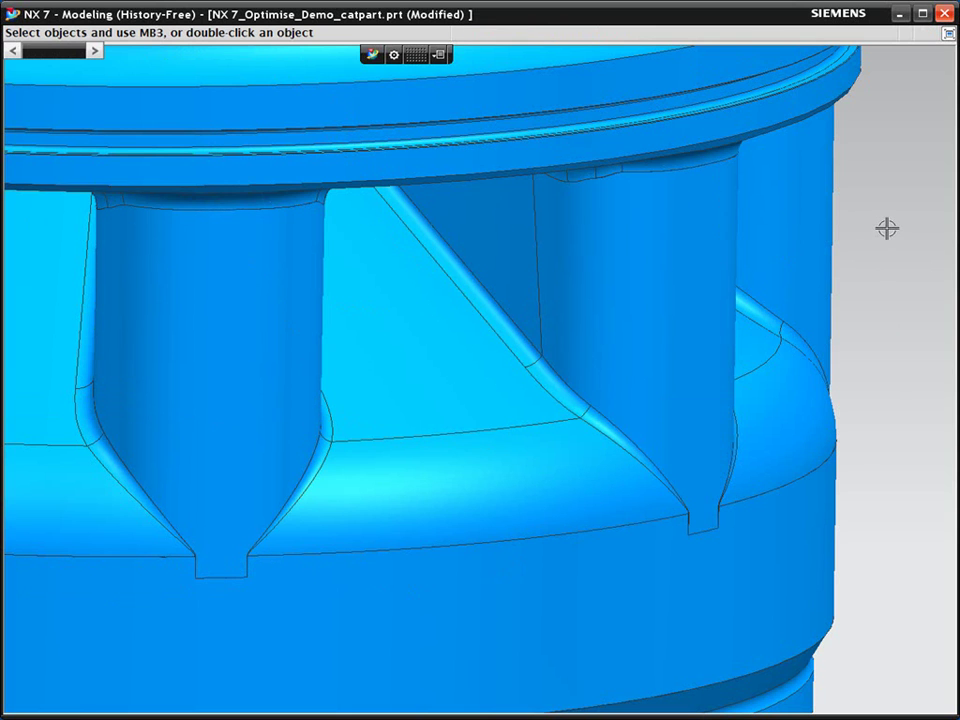
Try to resize the wide blend face at the base of the pocket between the pillars to a 60 mm radius.
{"action": "key", "text": "ctrl+f"}
{"action": "scroll", "coordinate": [788, 540], "scroll_direction": "up", "scroll_amount": 3}
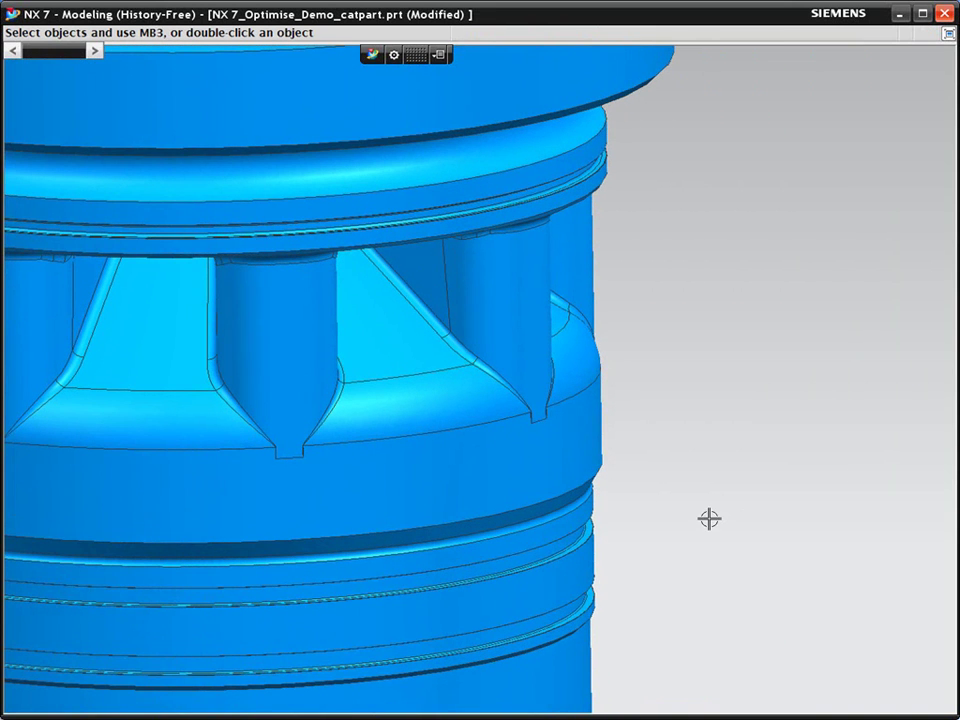
{"action": "right_click", "coordinate": [708, 518]}
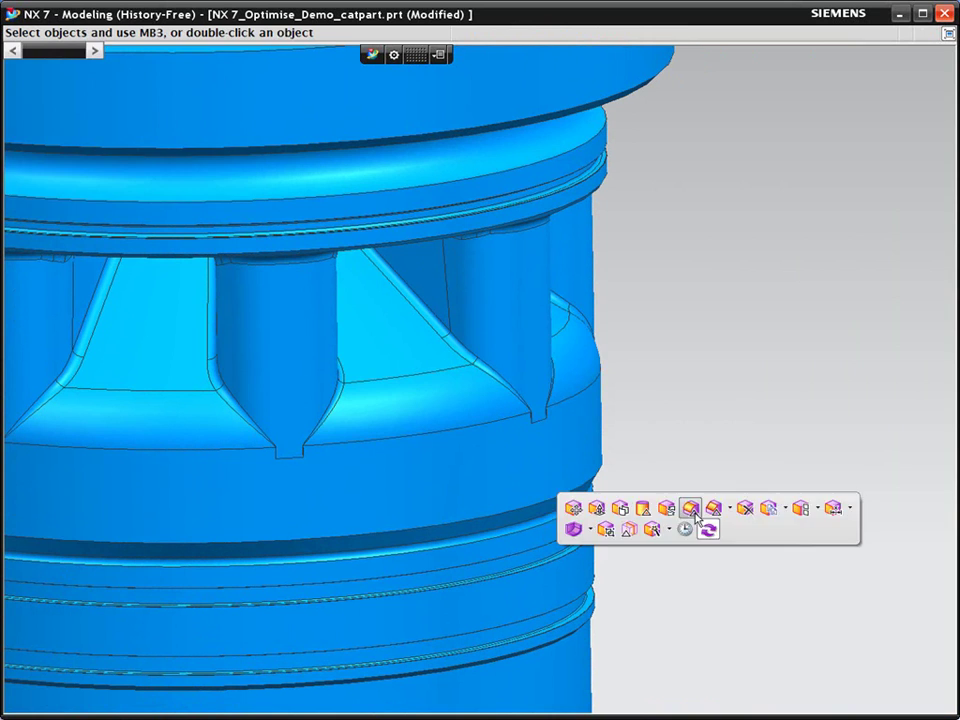
{"action": "left_click", "coordinate": [690, 508]}
{"action": "left_click", "coordinate": [437, 416]}
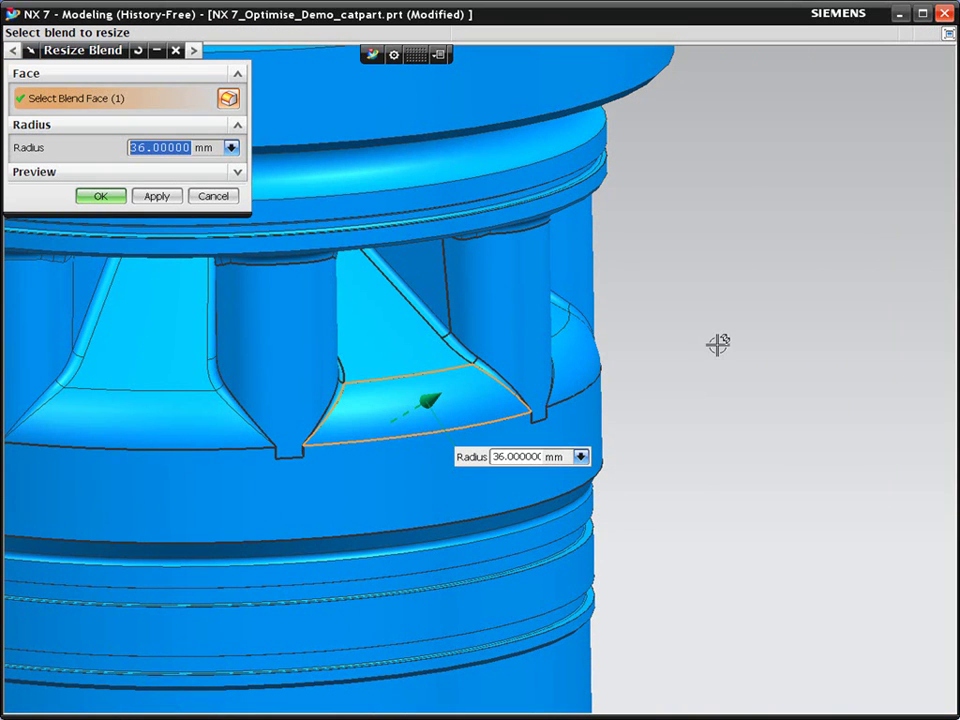
{"action": "type", "text": "60"}
{"action": "key", "text": "Return"}
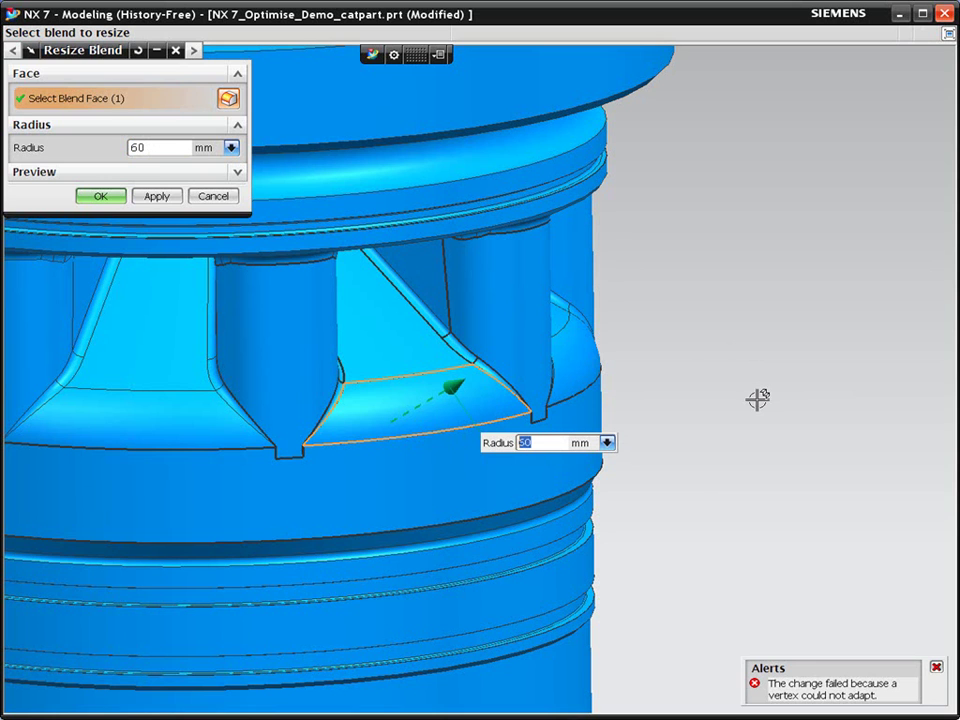
{"action": "key", "text": "Escape"}
Show the part from the front and emphasize the faces and edges of interest in Optimize Face.
{"action": "key", "text": "F8"}
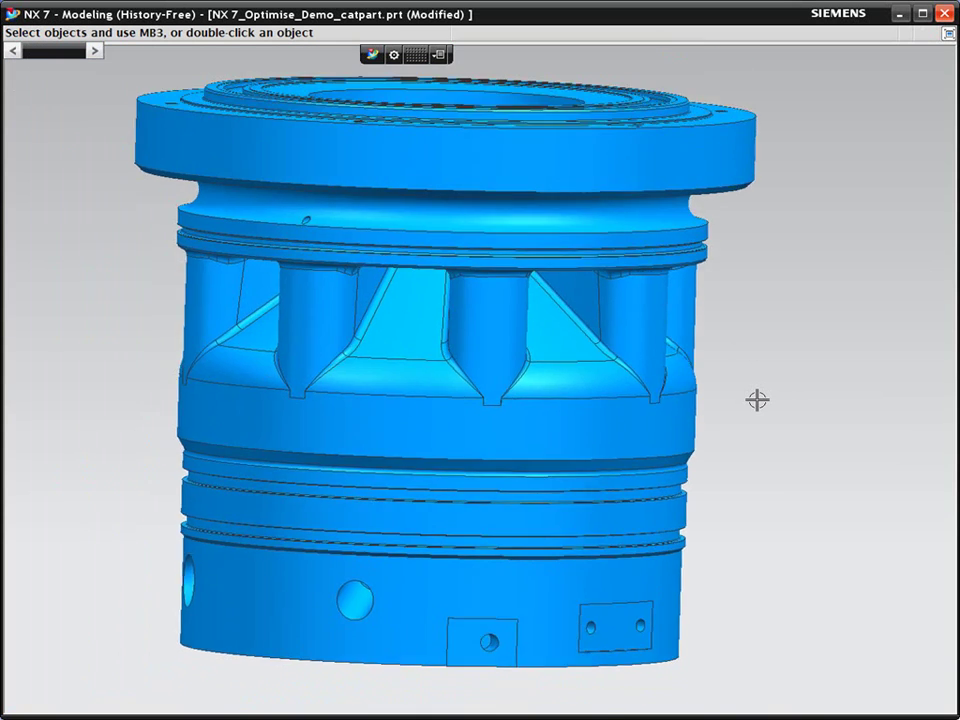
{"action": "middle_click_drag", "start_coordinate": [760, 397], "coordinate": [778, 393]}
{"action": "key", "text": "ctrl+alt+f"}
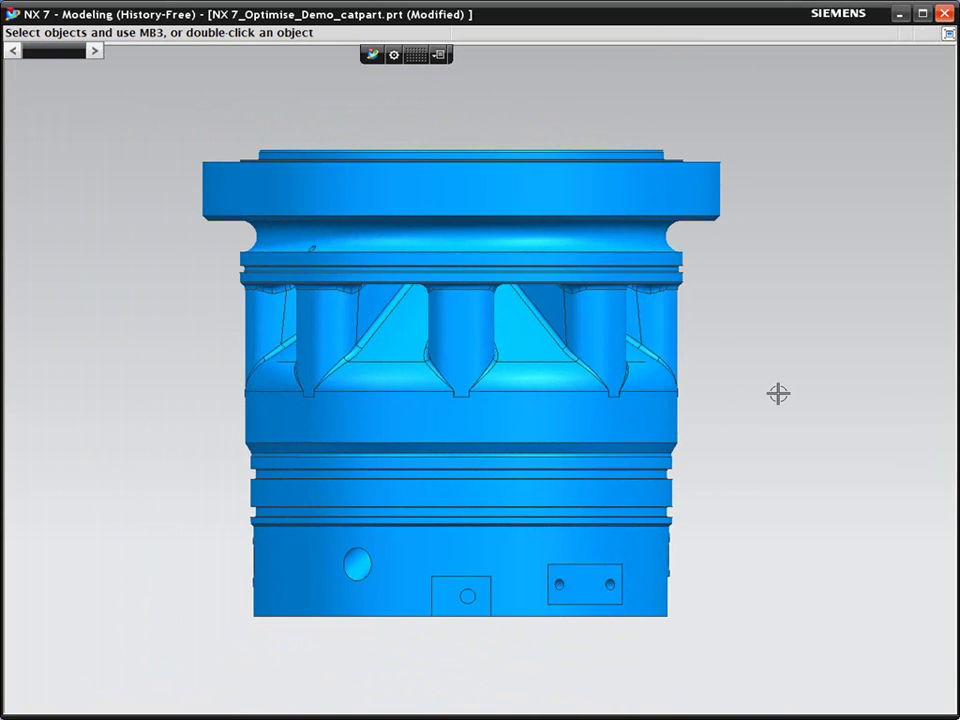
{"action": "right_click", "coordinate": [708, 430]}
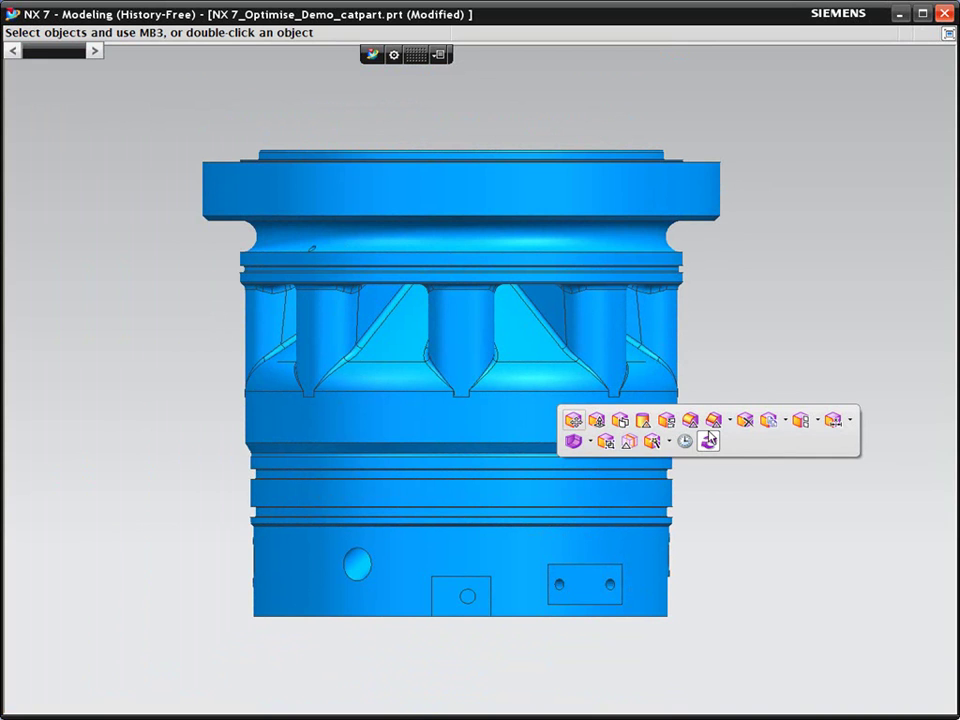
{"action": "left_click", "coordinate": [650, 441]}
{"action": "left_click", "coordinate": [700, 458]}
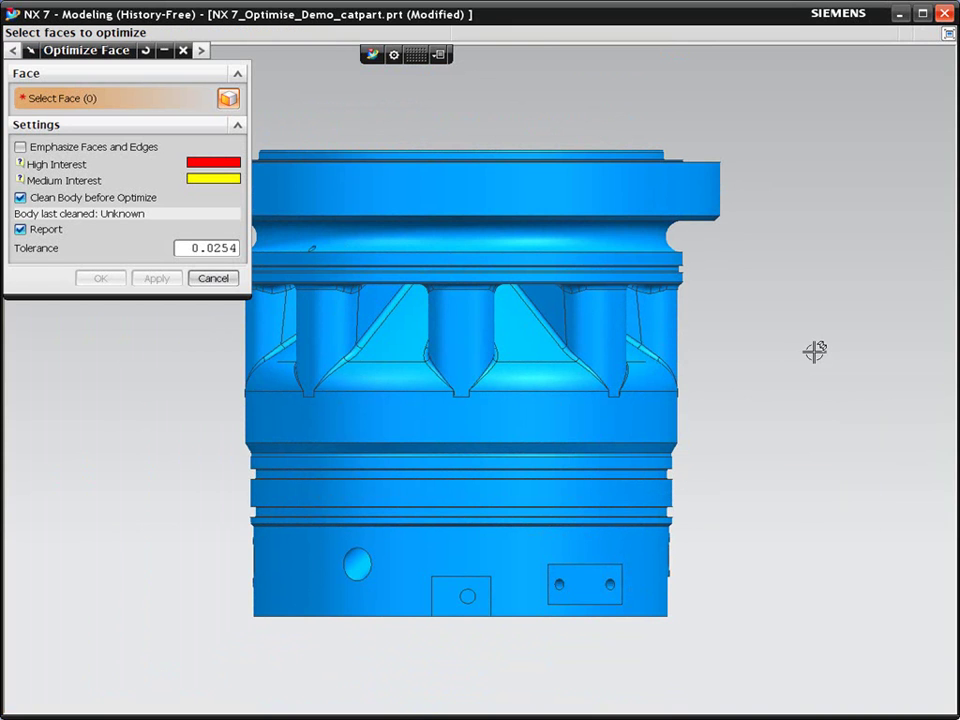
{"action": "left_click", "coordinate": [20, 147]}
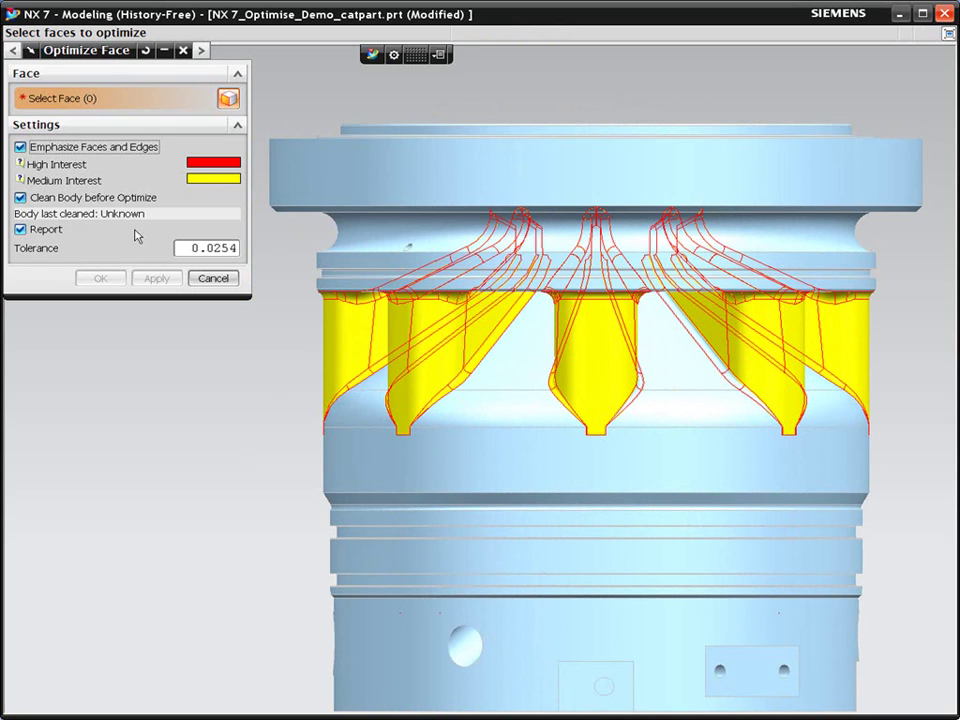
Optimize the faces in the region around the ring of pillars with a tolerance of 1 and enlarge the report for reading.
{"action": "double_click", "coordinate": [205, 248]}
{"action": "type", "text": "1"}
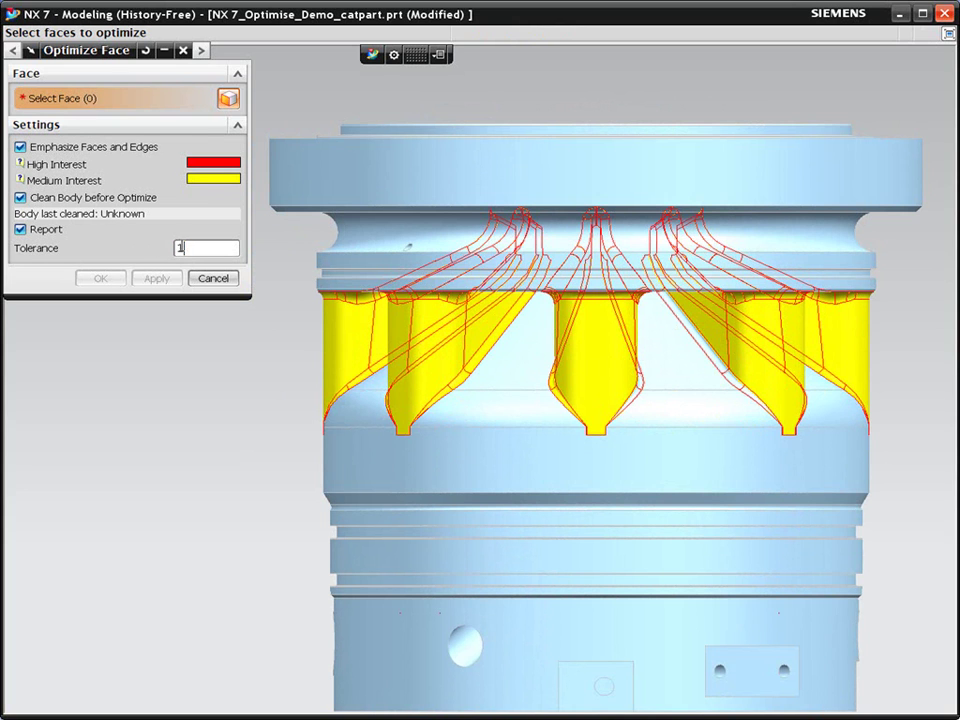
{"action": "left_click_drag", "start_coordinate": [262, 178], "coordinate": [934, 450]}
{"action": "left_click", "coordinate": [97, 278]}
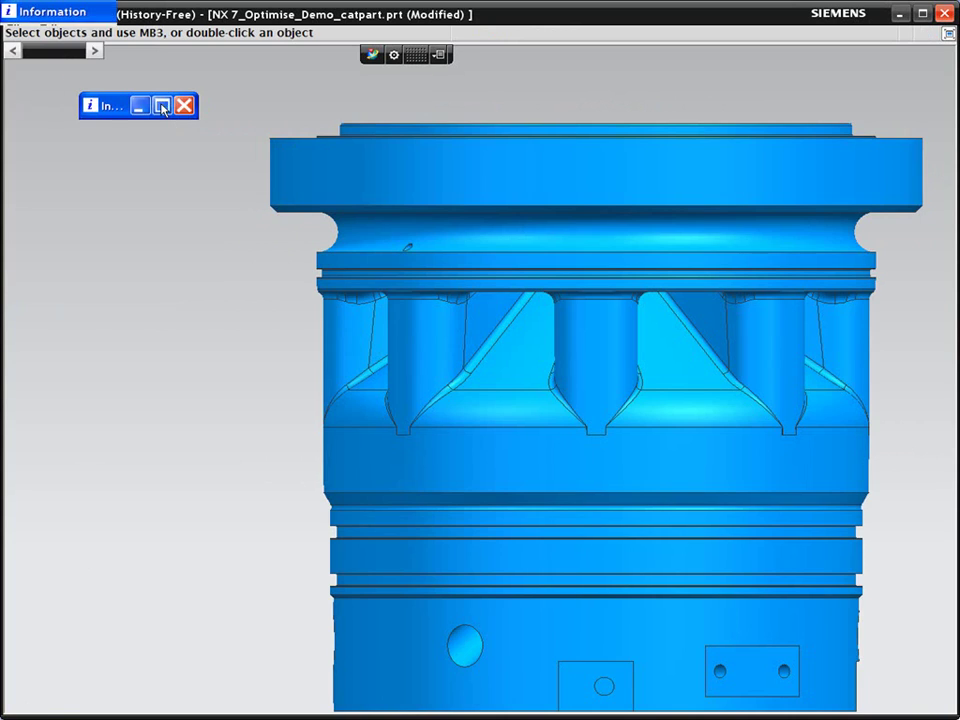
{"action": "left_click", "coordinate": [161, 103]}
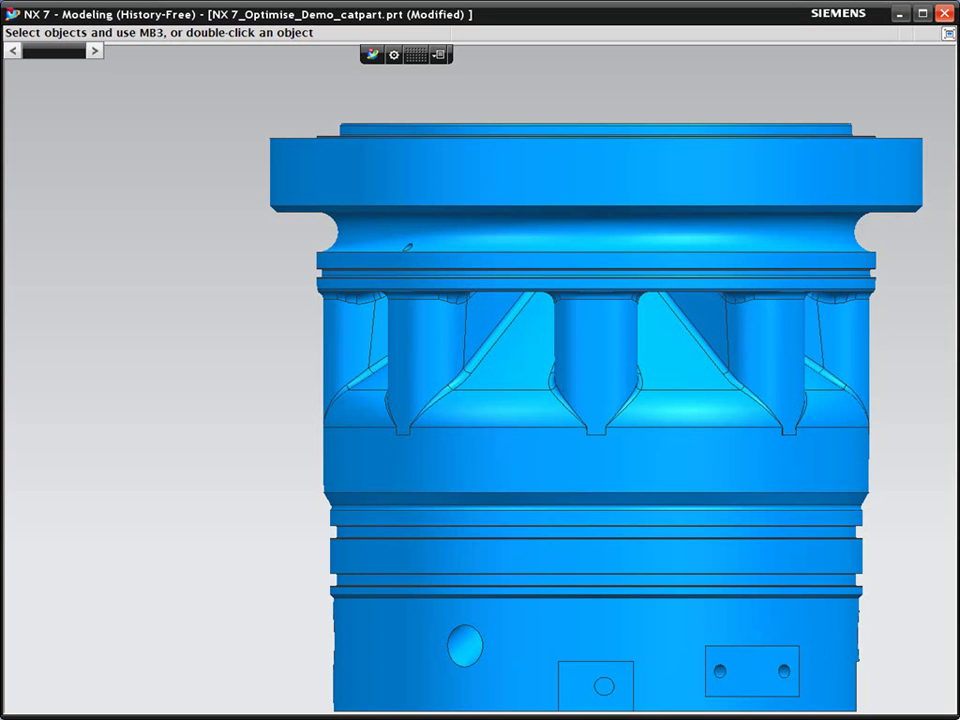
Resize all eight wide blend faces at the base of the pockets around the part to a 60 mm radius.
{"action": "middle_click_drag", "start_coordinate": [141, 261], "coordinate": [842, 403]}
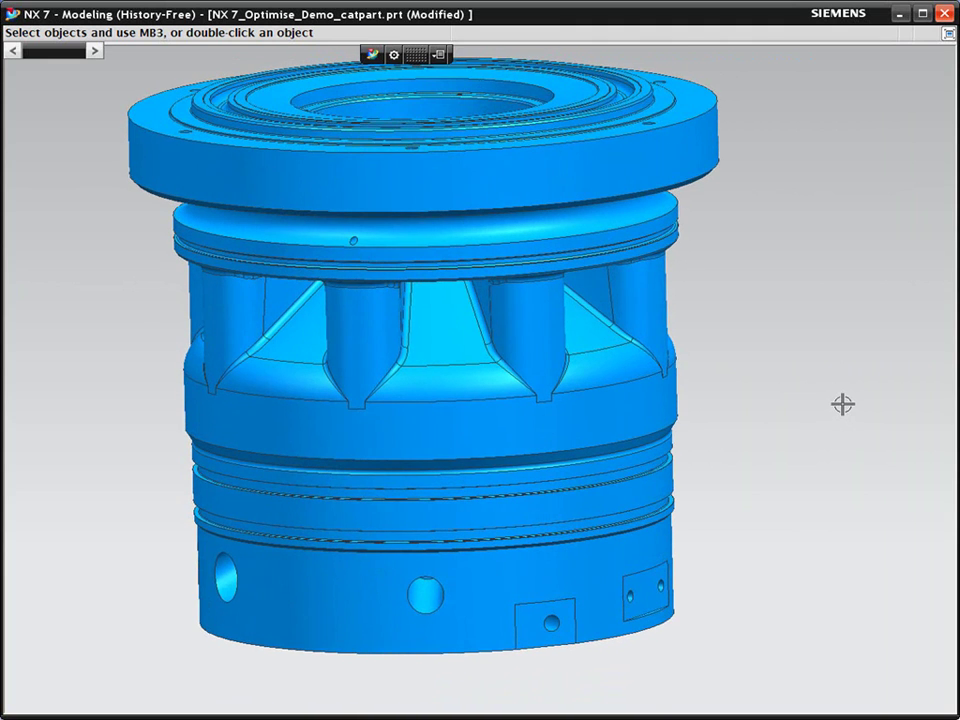
{"action": "right_click", "coordinate": [698, 375]}
{"action": "left_click", "coordinate": [676, 360]}
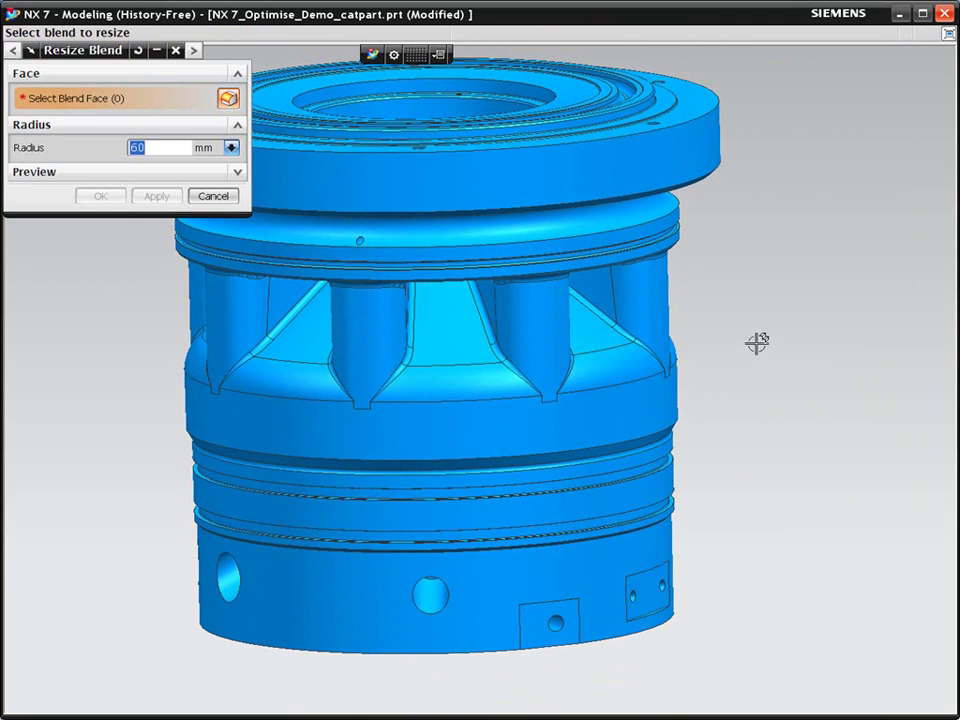
{"action": "left_click", "coordinate": [623, 364]}
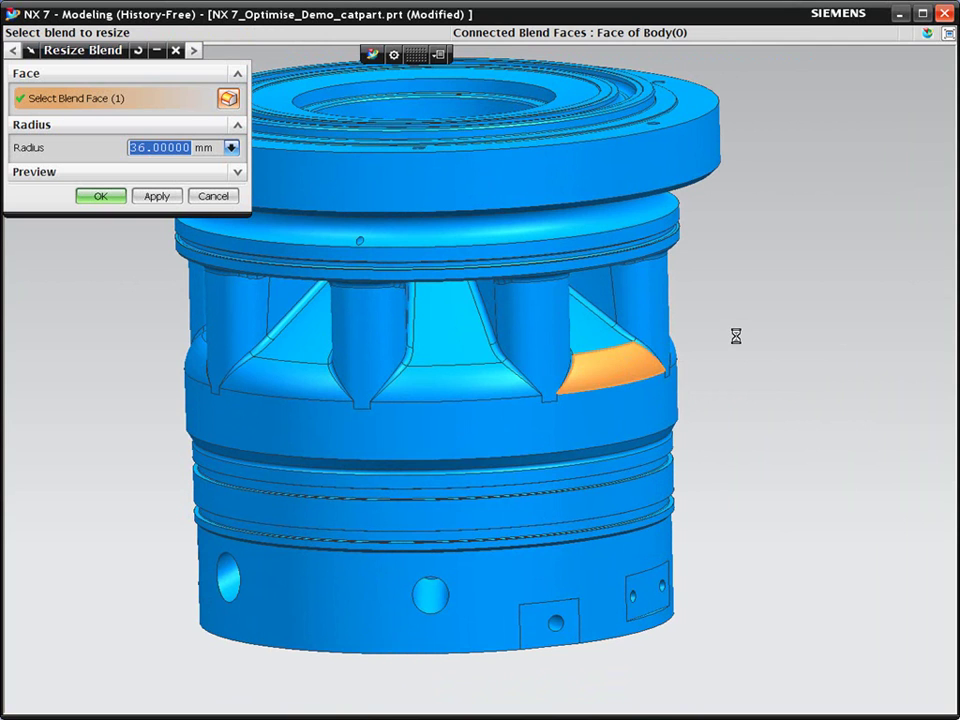
{"action": "left_click", "coordinate": [489, 386]}
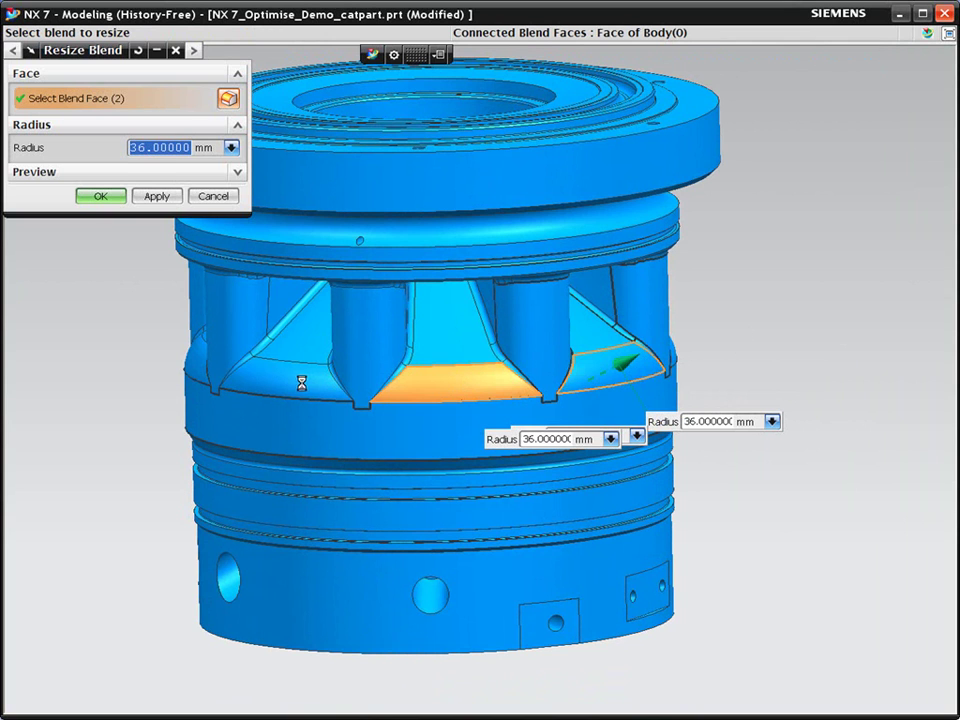
{"action": "left_click", "coordinate": [288, 376]}
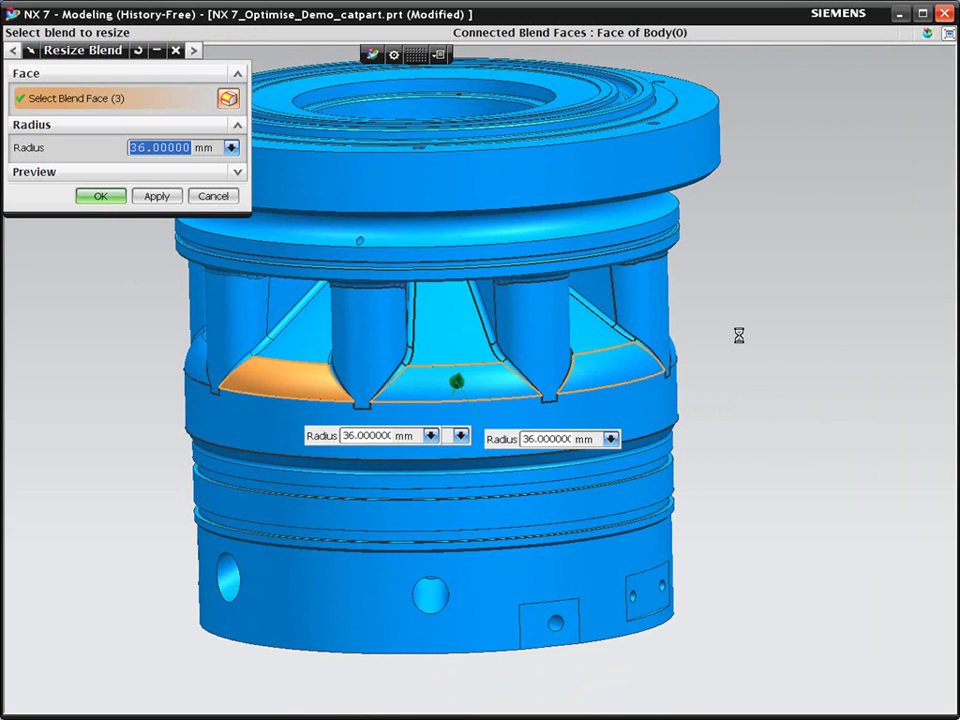
{"action": "middle_click_drag", "start_coordinate": [739, 335], "coordinate": [770, 440]}
{"action": "left_click", "coordinate": [655, 396]}
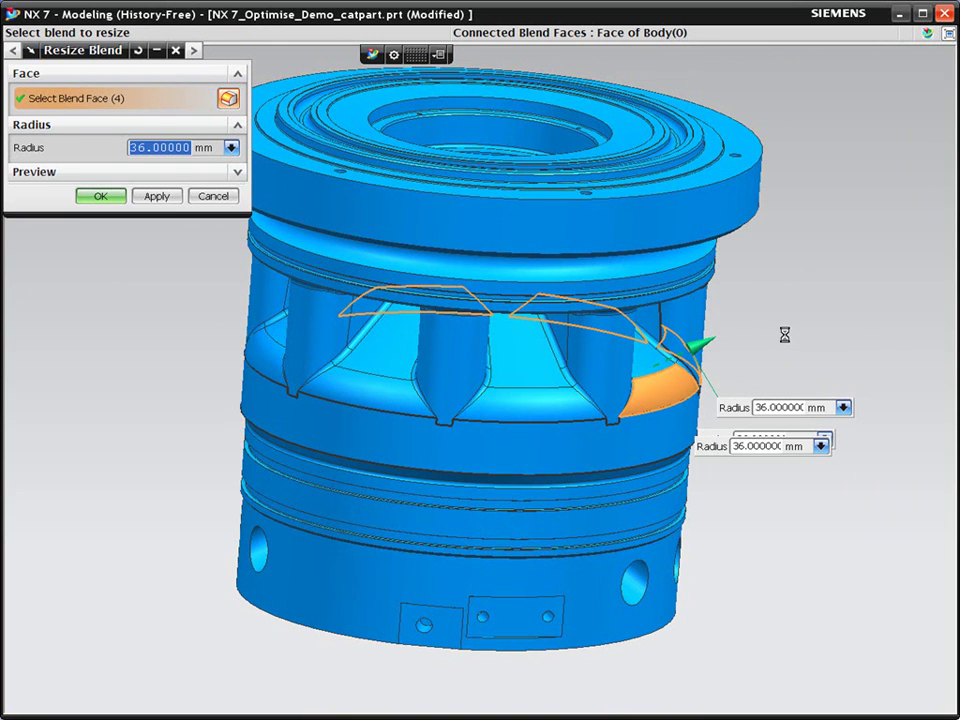
{"action": "left_click", "coordinate": [505, 398]}
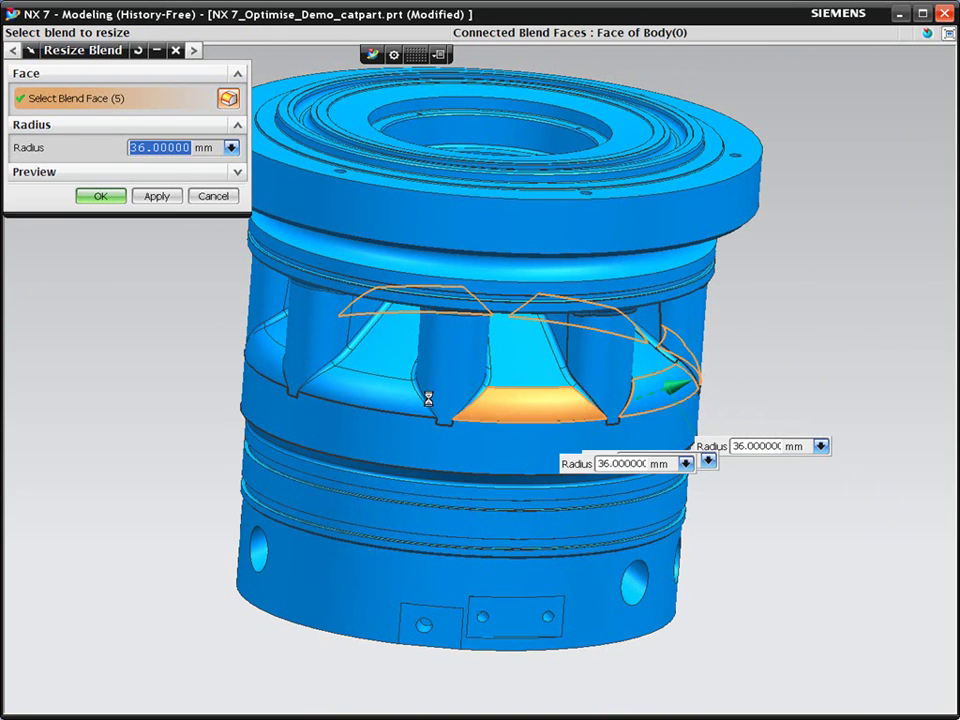
{"action": "left_click", "coordinate": [352, 388]}
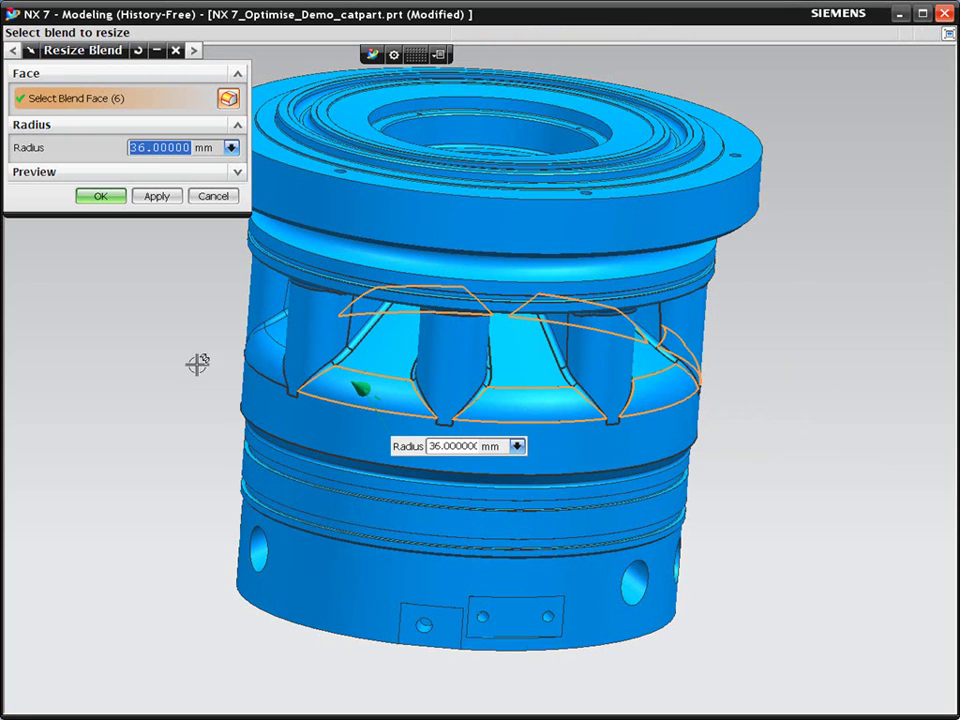
{"action": "left_click", "coordinate": [255, 350]}
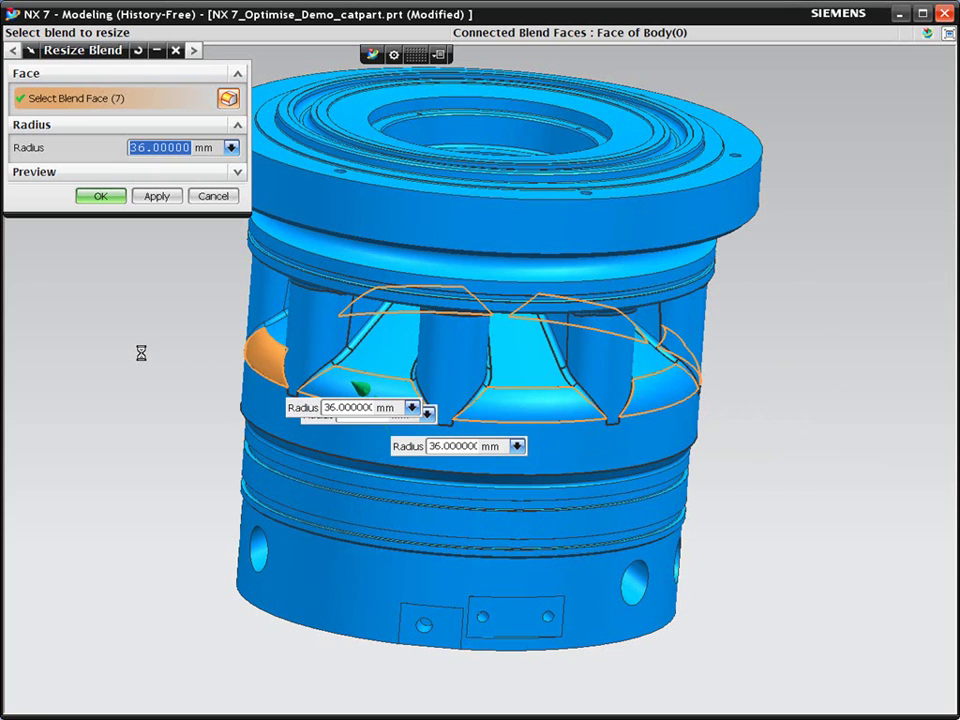
{"action": "middle_click_drag", "start_coordinate": [141, 352], "coordinate": [301, 455]}
{"action": "left_click", "coordinate": [647, 396]}
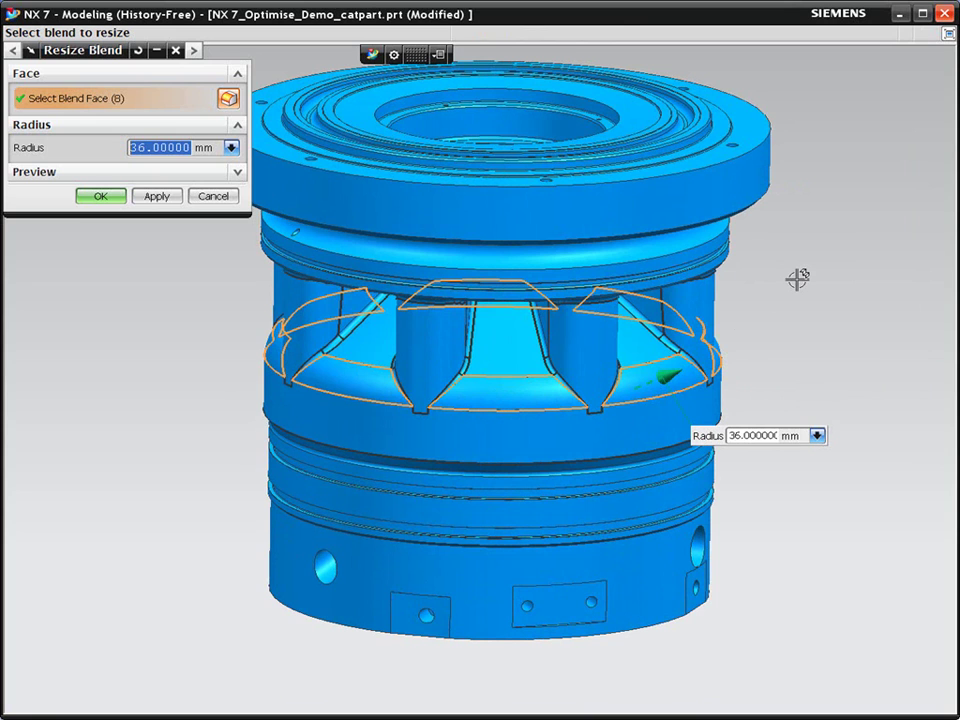
{"action": "type", "text": "60"}
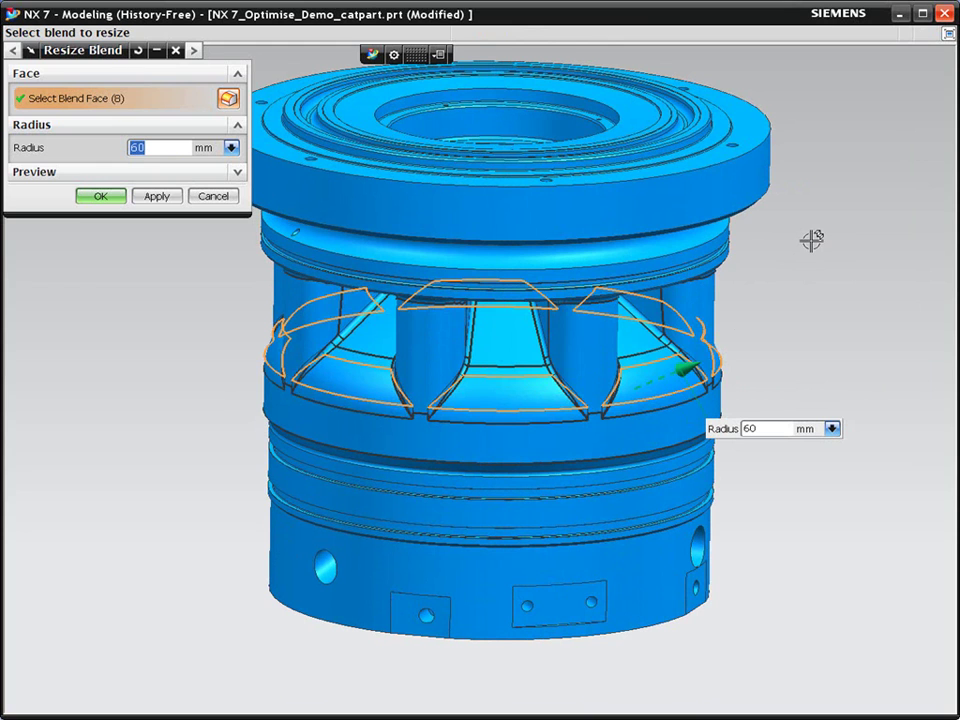
{"action": "middle_click", "coordinate": [811, 241]}
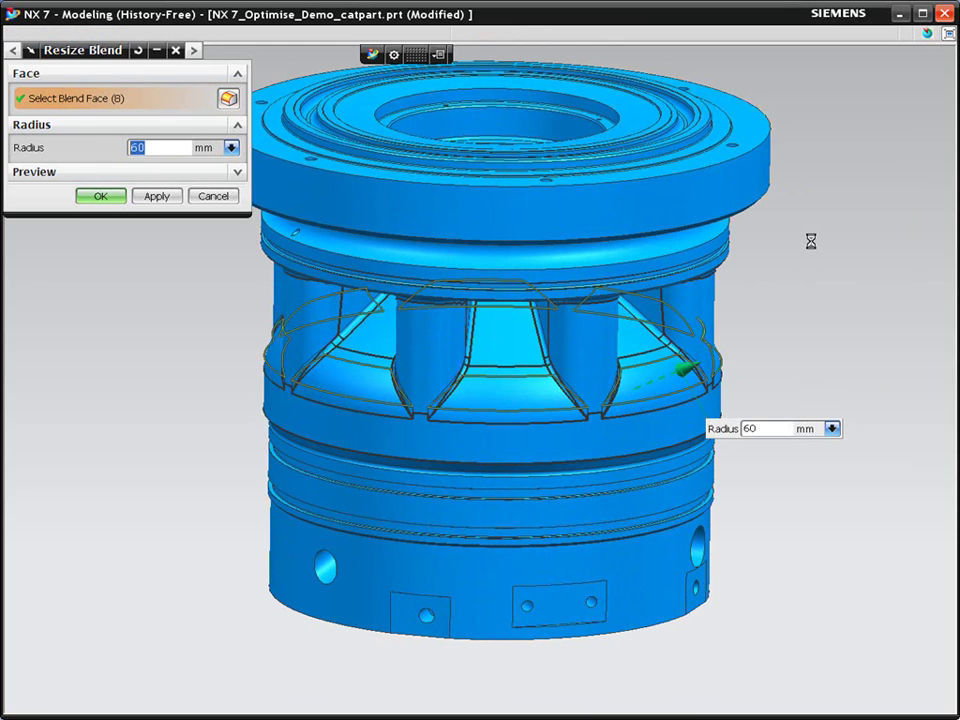